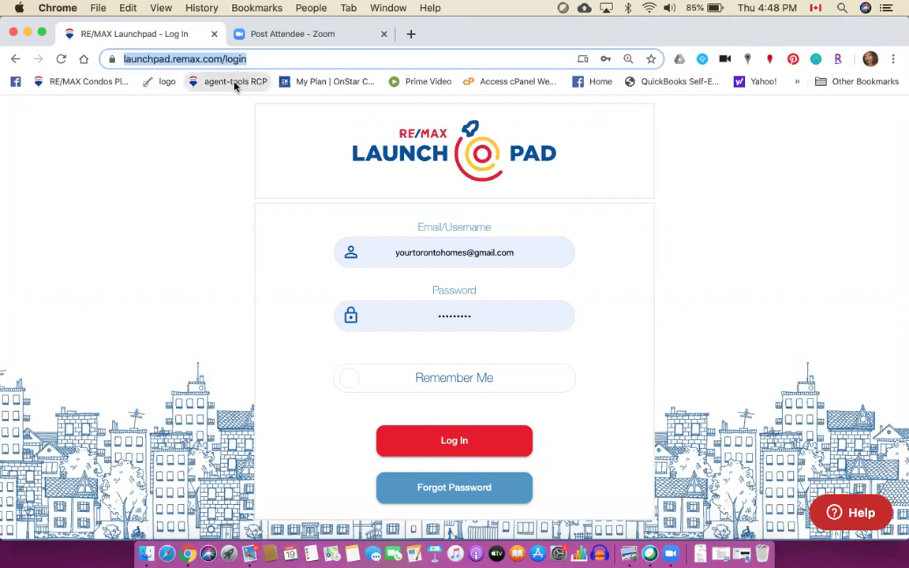
# - Launch RE/MAX Launchpad from the Brokerage Tools on the agent tools page
pyautogui.click(235, 81)
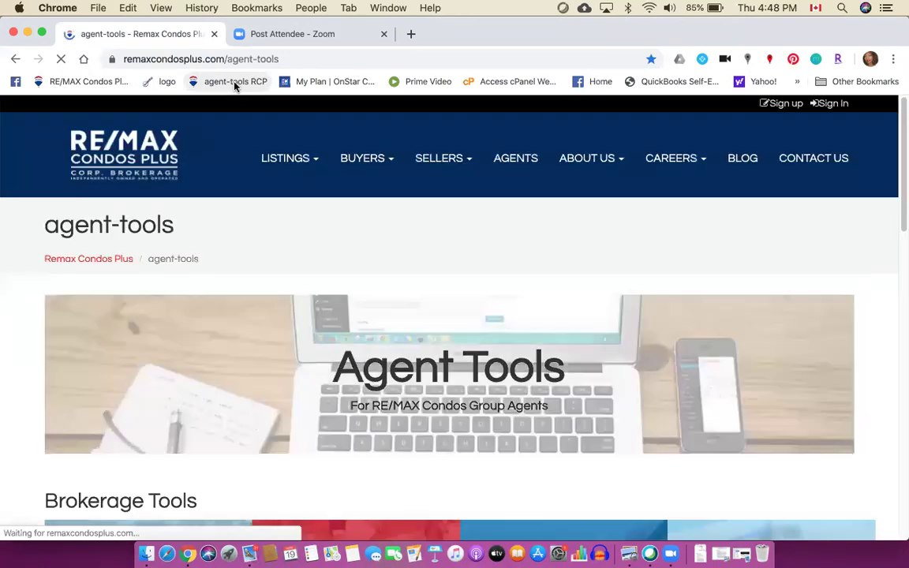
pyautogui.scroll(-5, 257, 233)
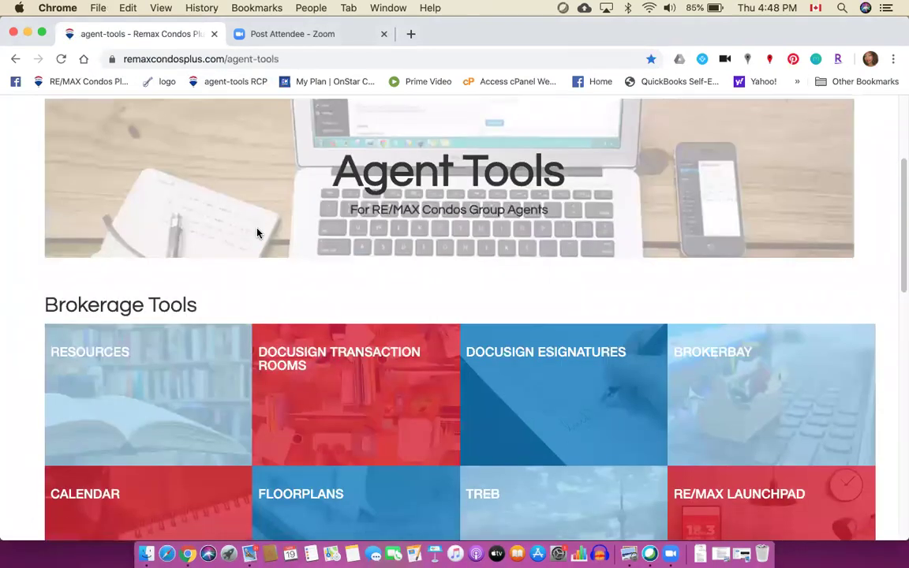
pyautogui.scroll(-3, 257, 233)
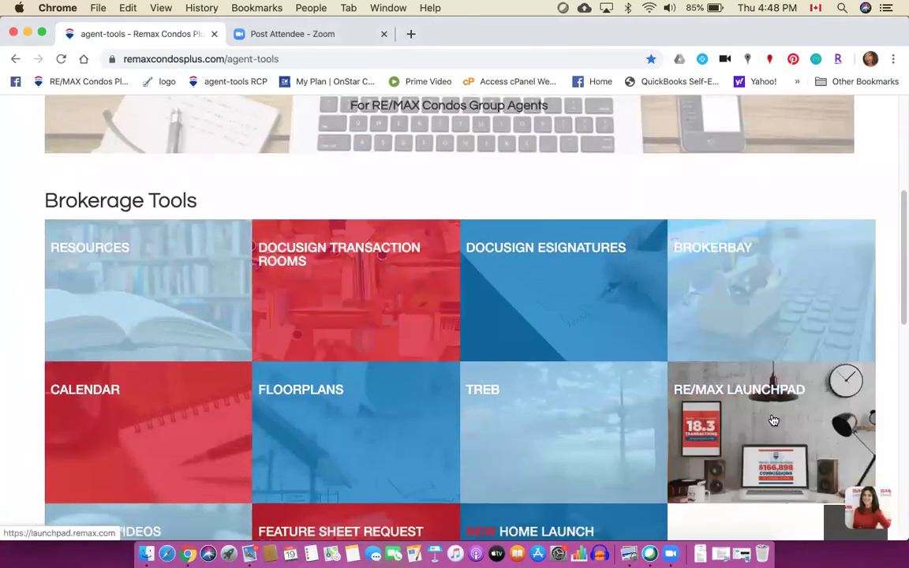
pyautogui.click(752, 427)
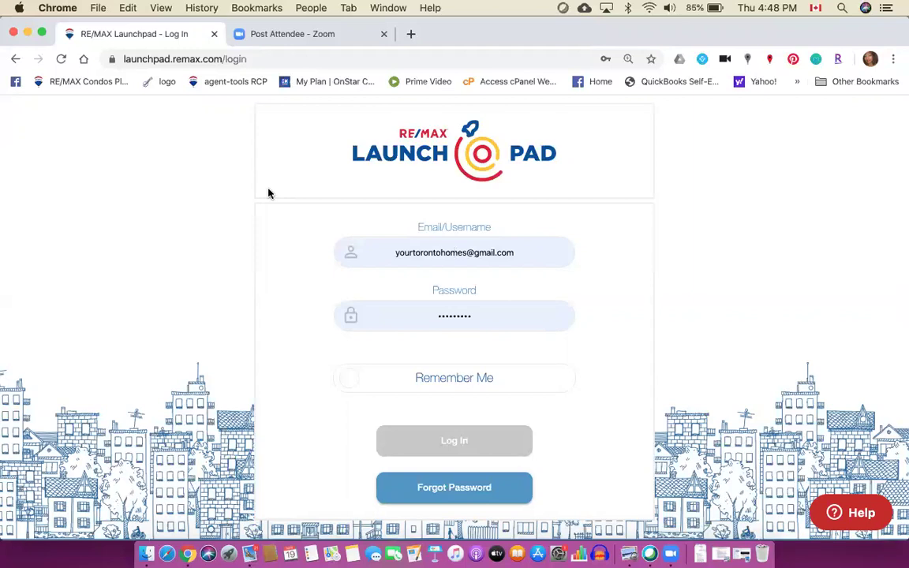
# - Log in to Launchpad using the prefilled saved email and password
pyautogui.moveTo(522, 251); pyautogui.dragTo(402, 247)
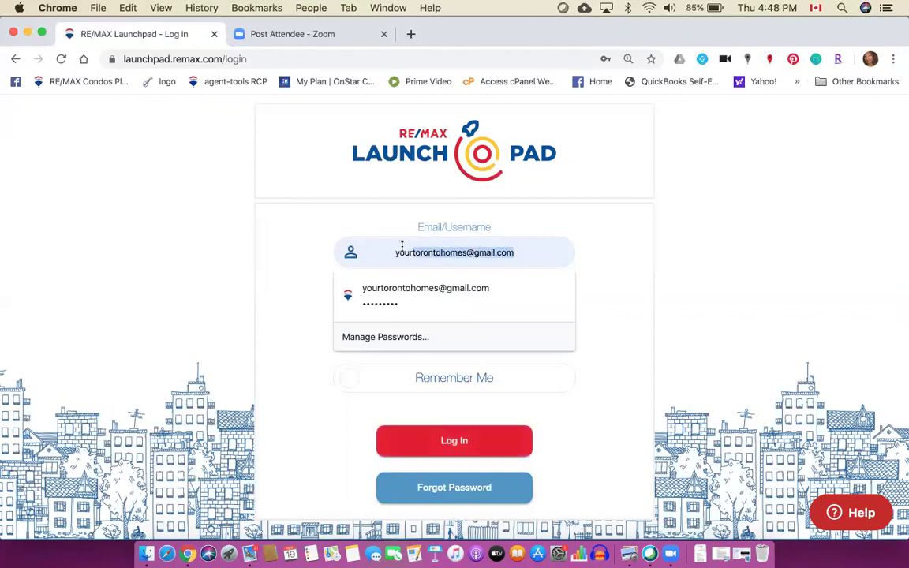
pyautogui.click(327, 400)
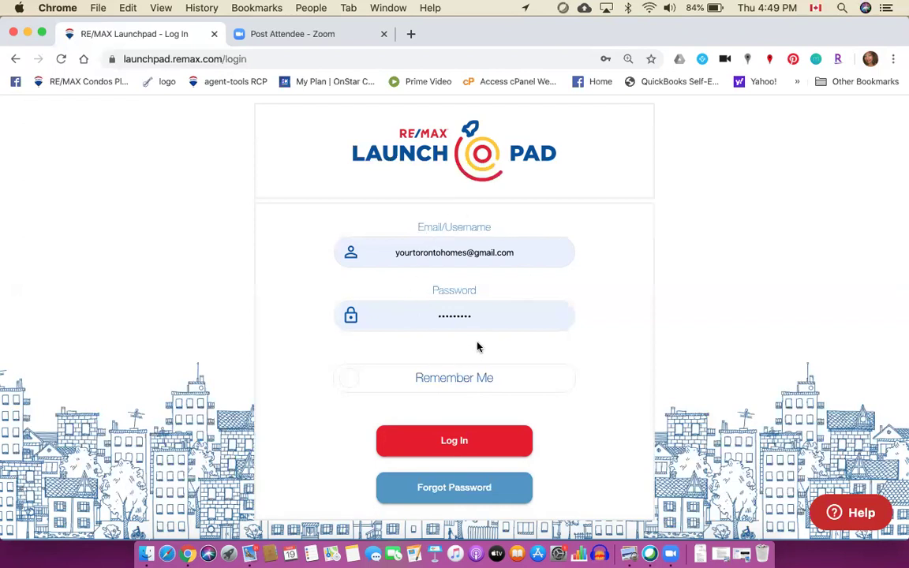
pyautogui.click(457, 443)
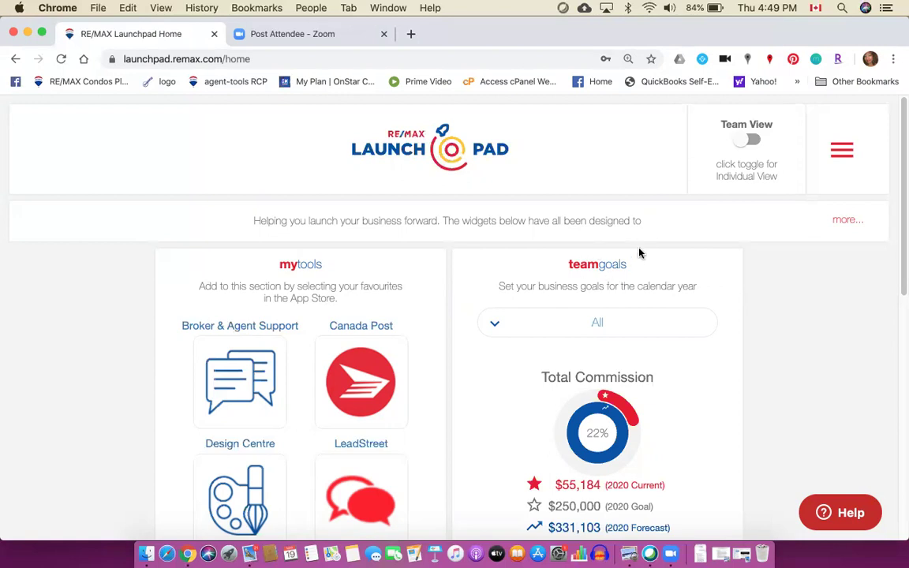
# - Switch the dashboard from Team View to Individual View
pyautogui.click(746, 140)
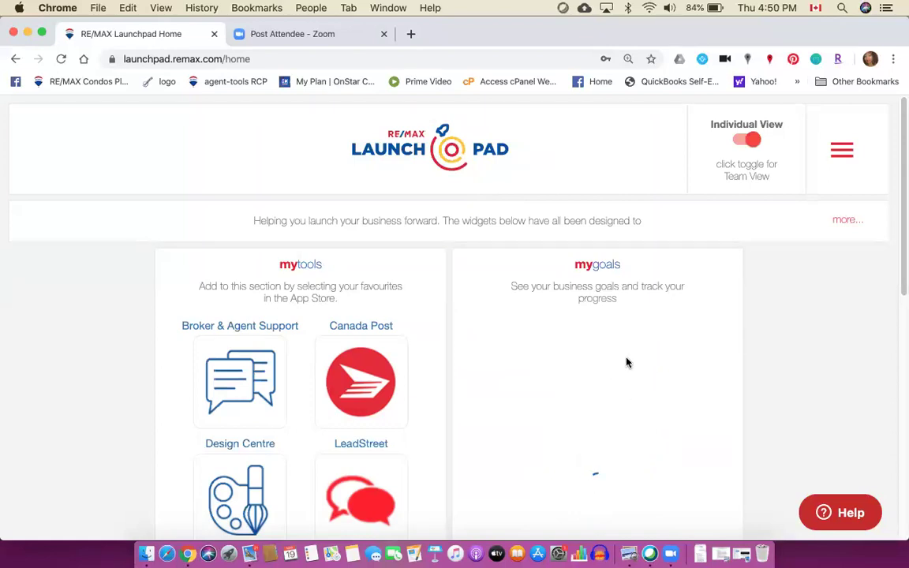
pyautogui.scroll(-5, 628, 362)
pyautogui.scroll(2, 627, 363)
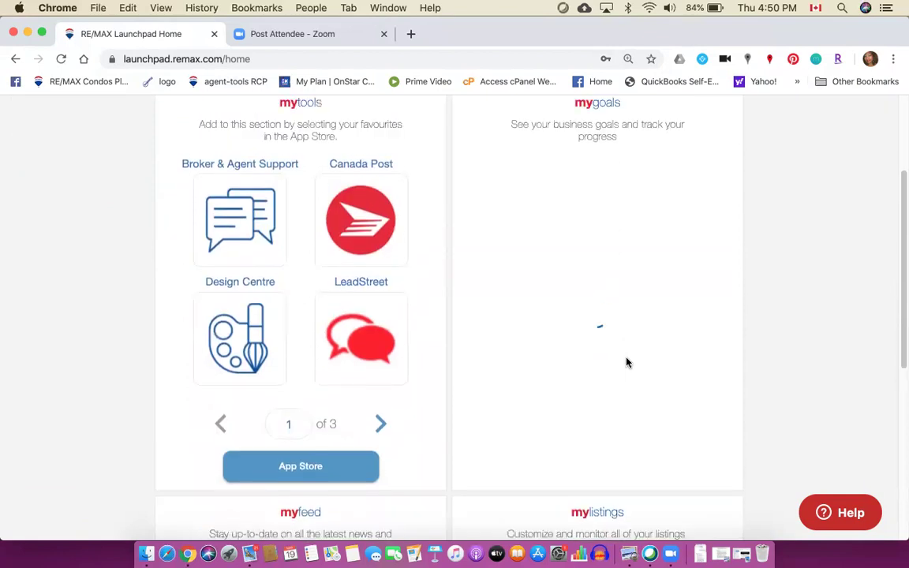
pyautogui.scroll(1, 628, 362)
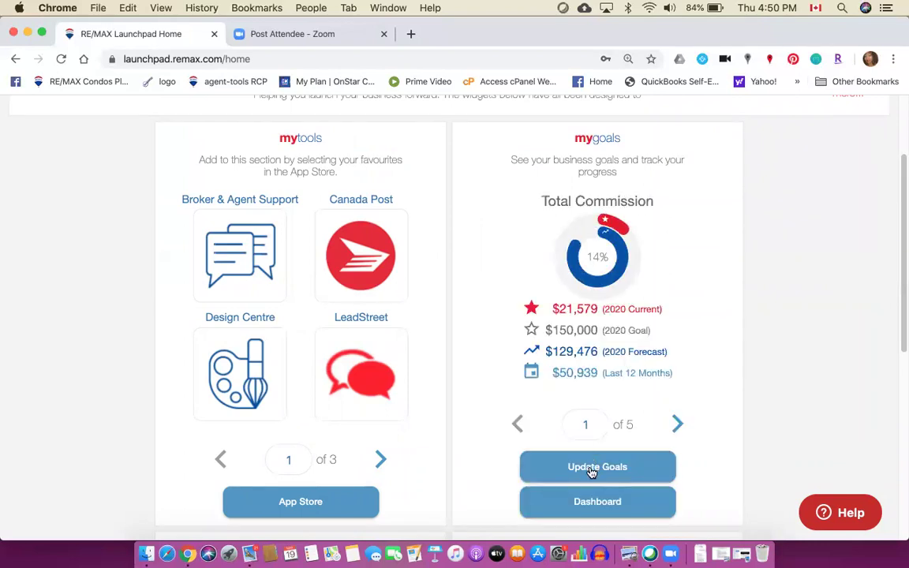
# - Save goals of $150,000 commission, $800,000 average price and 2.5% rate
pyautogui.click(592, 469)
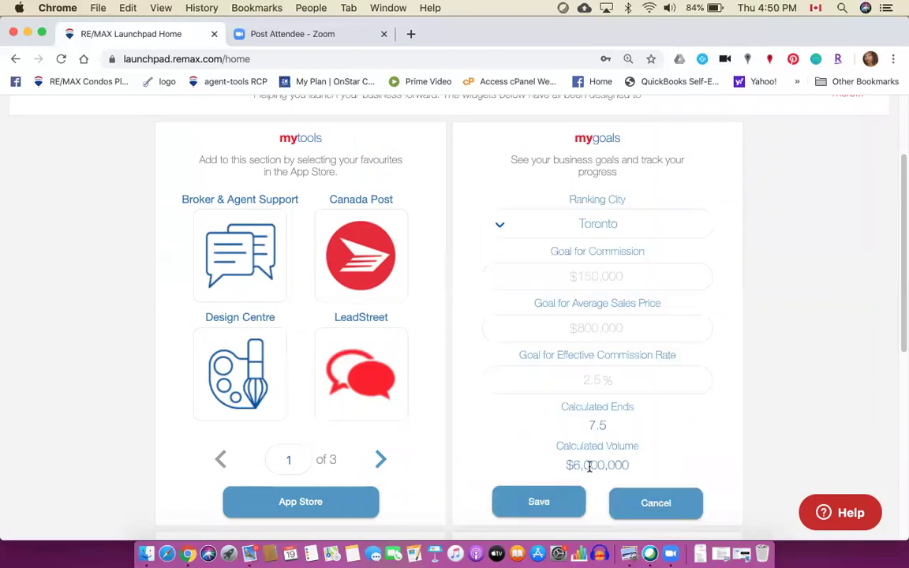
pyautogui.click(592, 276)
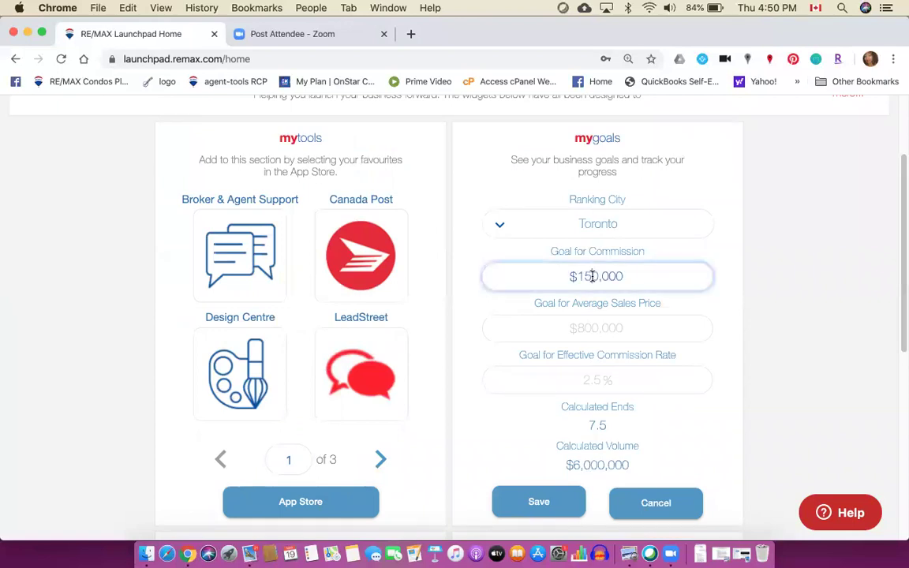
pyautogui.click(587, 328)
pyautogui.click(589, 382)
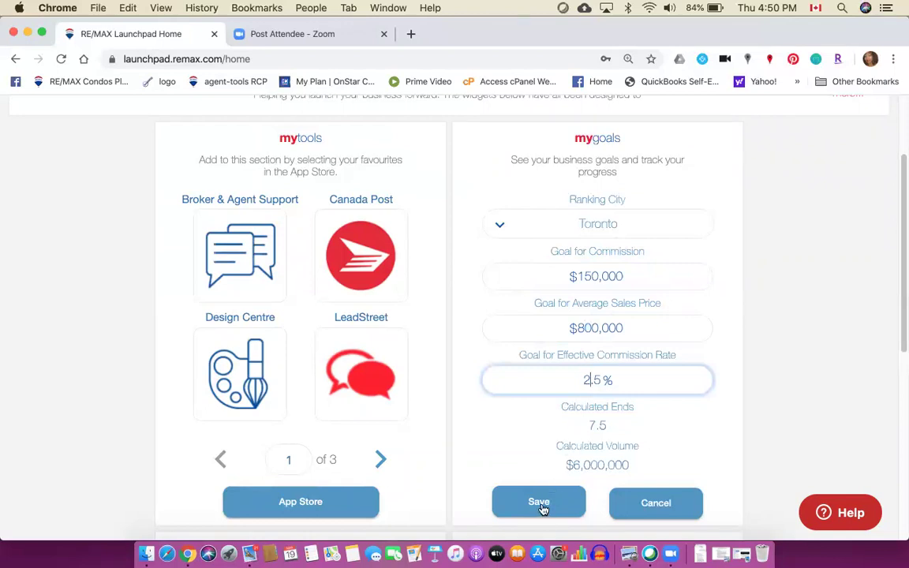
pyautogui.click(541, 505)
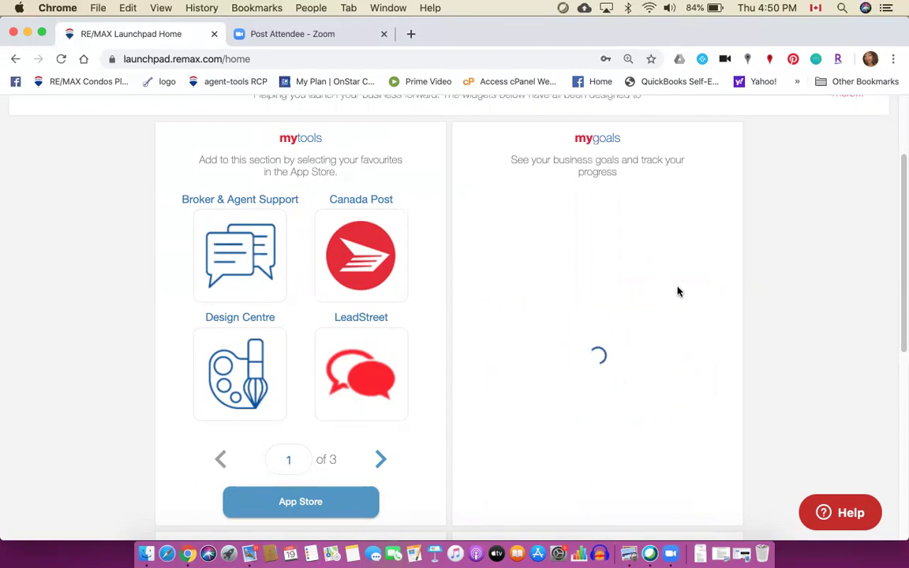
pyautogui.scroll(2, 677, 292)
pyautogui.scroll(1, 677, 292)
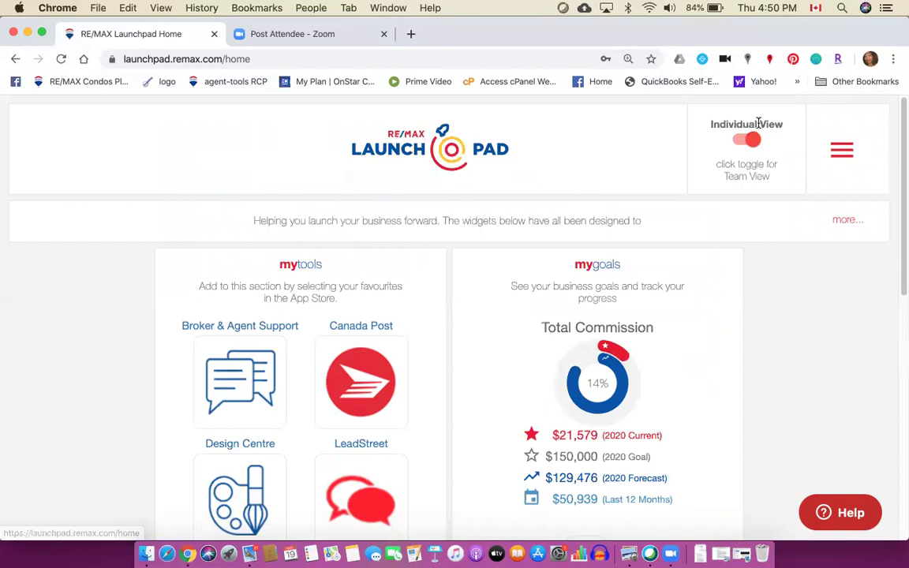
# - Choose Update Profile from the hamburger menu to open the agent portal profile
pyautogui.click(842, 151)
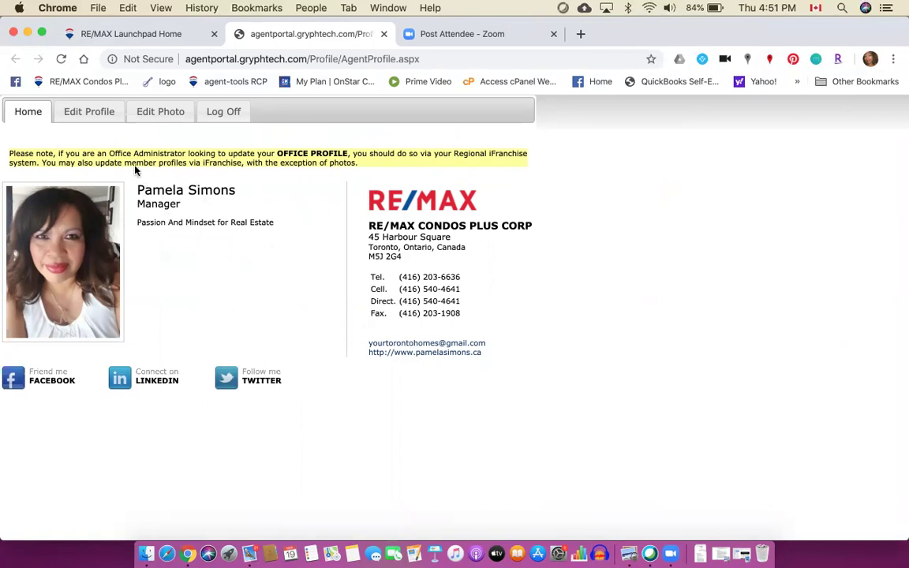
# - Open the Edit Profile tab to show the Change Profile form
pyautogui.click(88, 112)
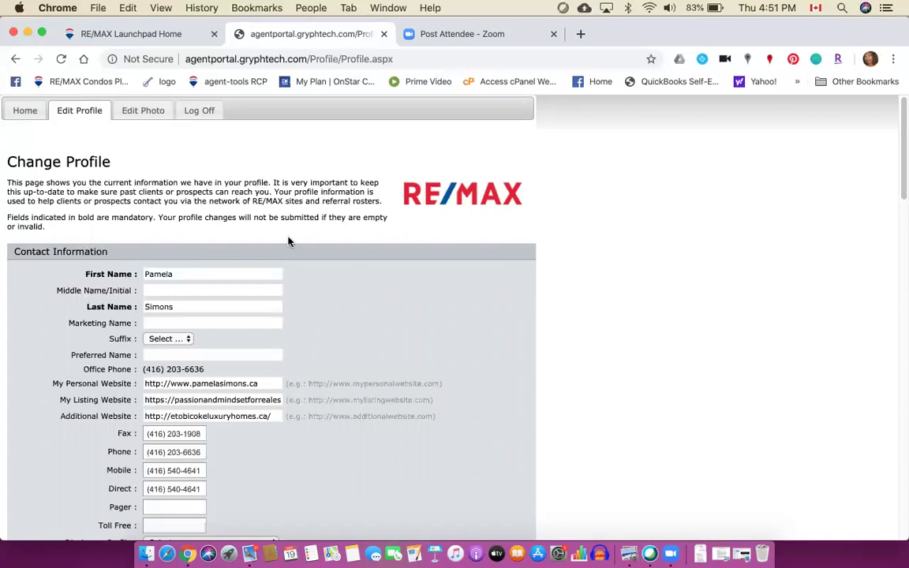
pyautogui.scroll(-2, 252, 324)
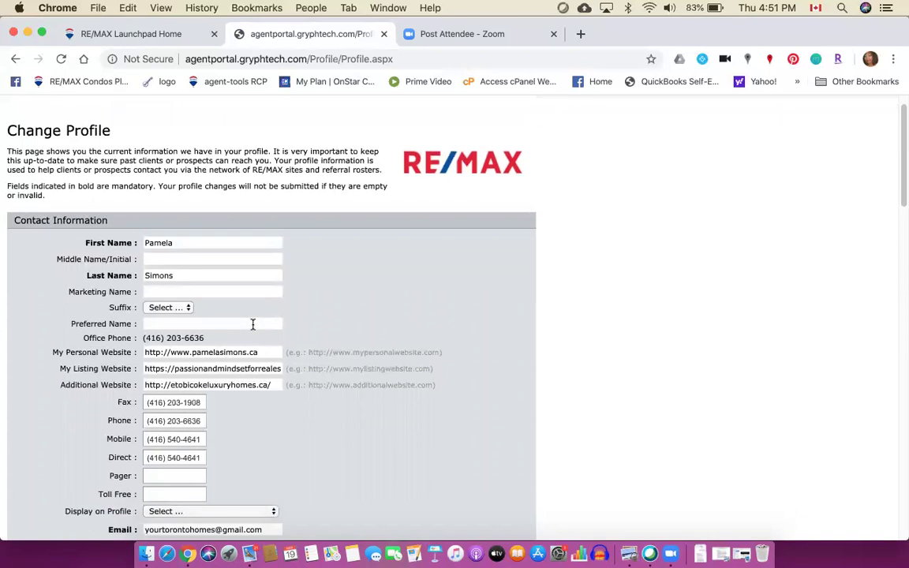
pyautogui.scroll(-2, 252, 324)
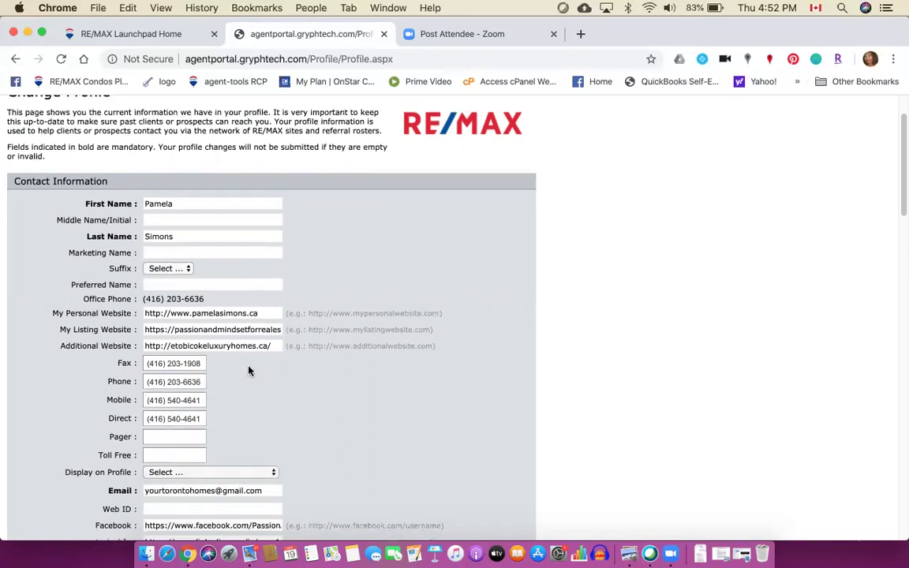
pyautogui.scroll(-1, 243, 337)
pyautogui.scroll(-1, 243, 375)
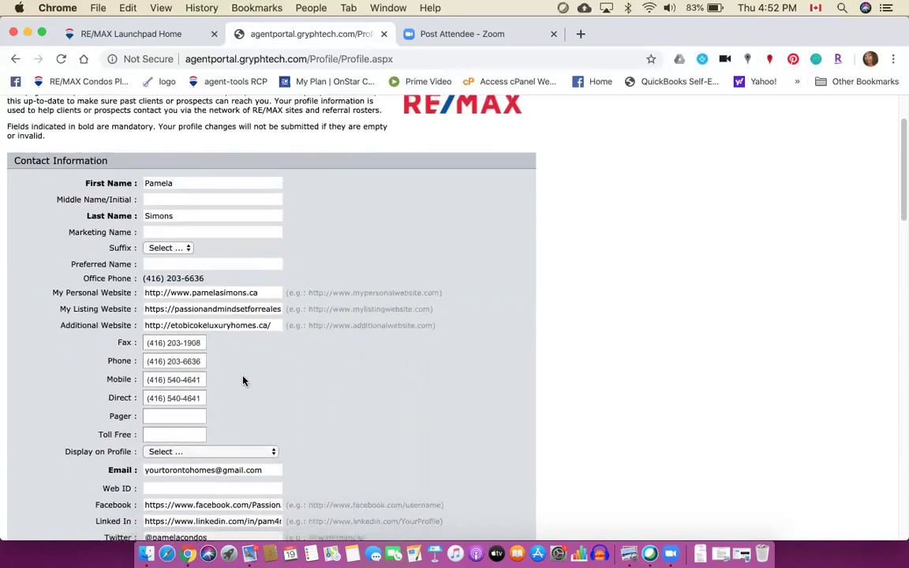
pyautogui.scroll(-3, 281, 369)
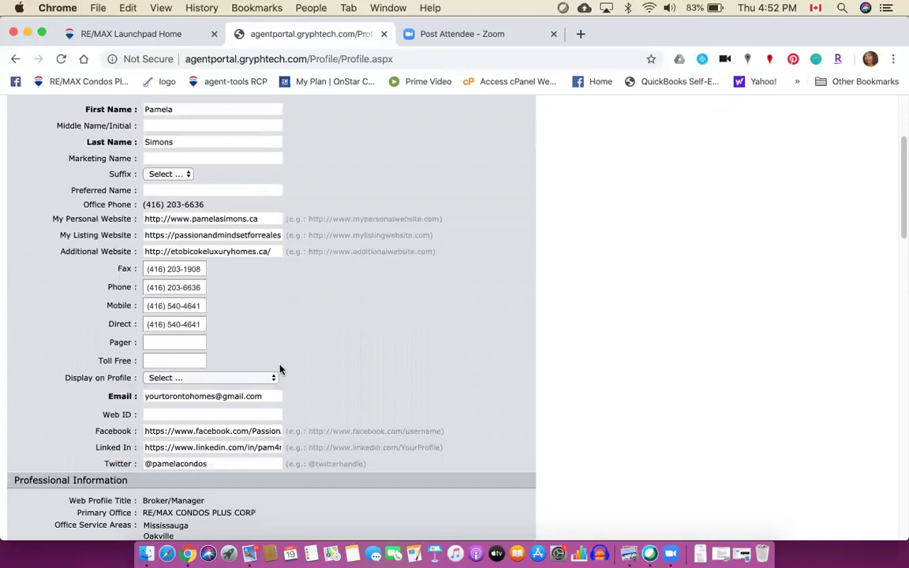
pyautogui.scroll(-2, 280, 369)
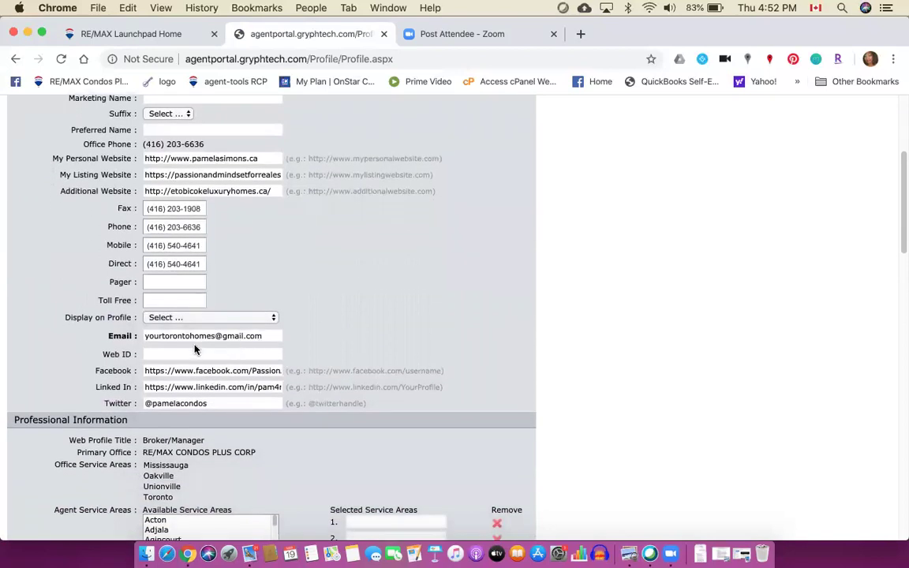
pyautogui.moveTo(108, 336); pyautogui.dragTo(137, 334)
pyautogui.click(172, 336)
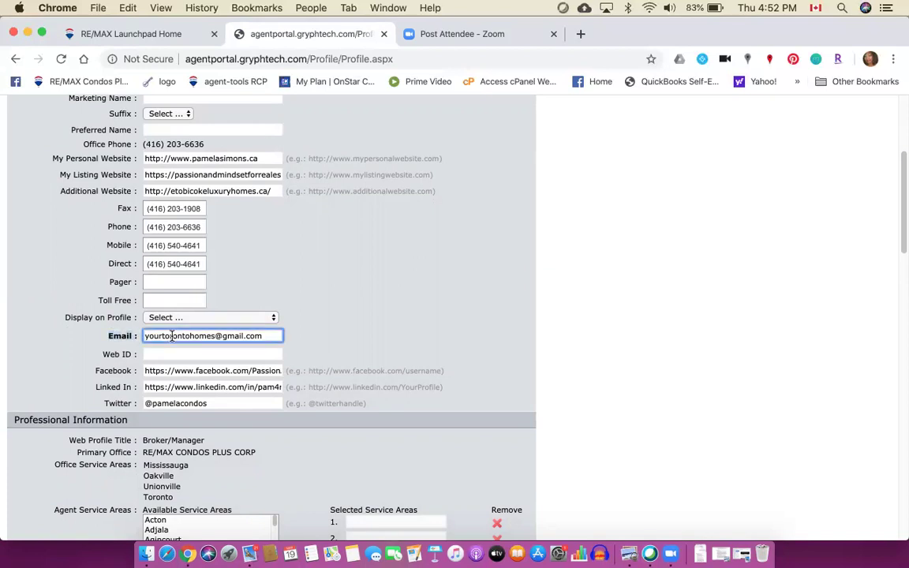
pyautogui.scroll(-3, 310, 349)
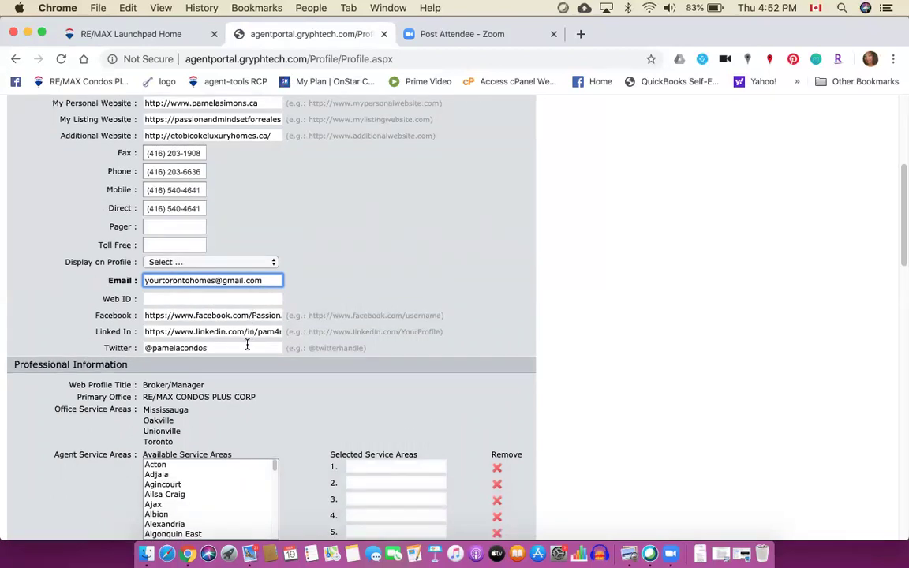
pyautogui.scroll(-3, 372, 337)
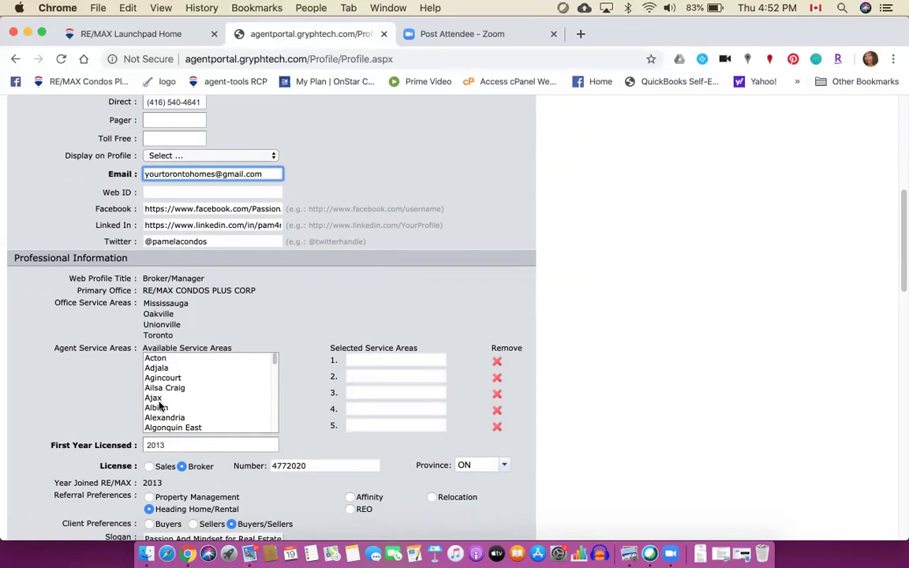
# - Add Etobicoke as the first selected service area
pyautogui.scroll(-4, 159, 407)
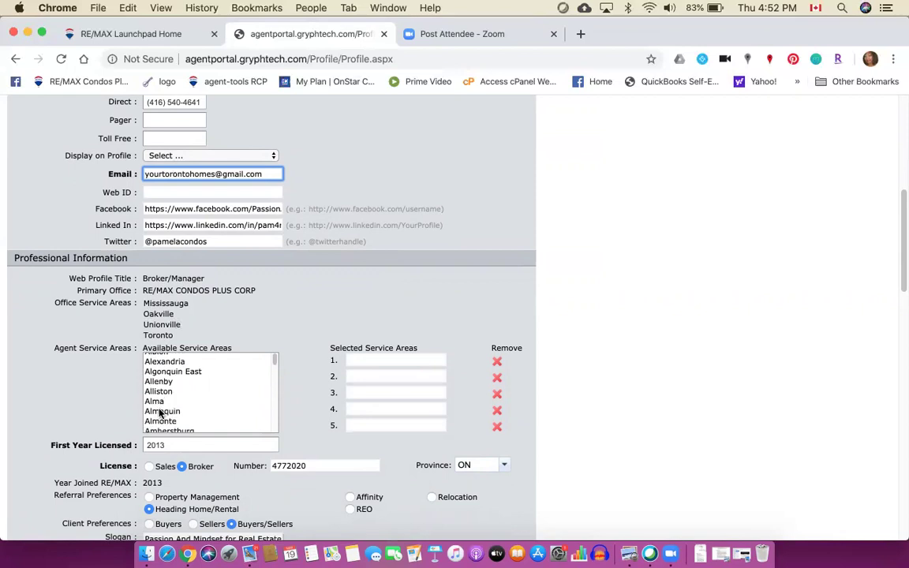
pyautogui.scroll(-8, 159, 412)
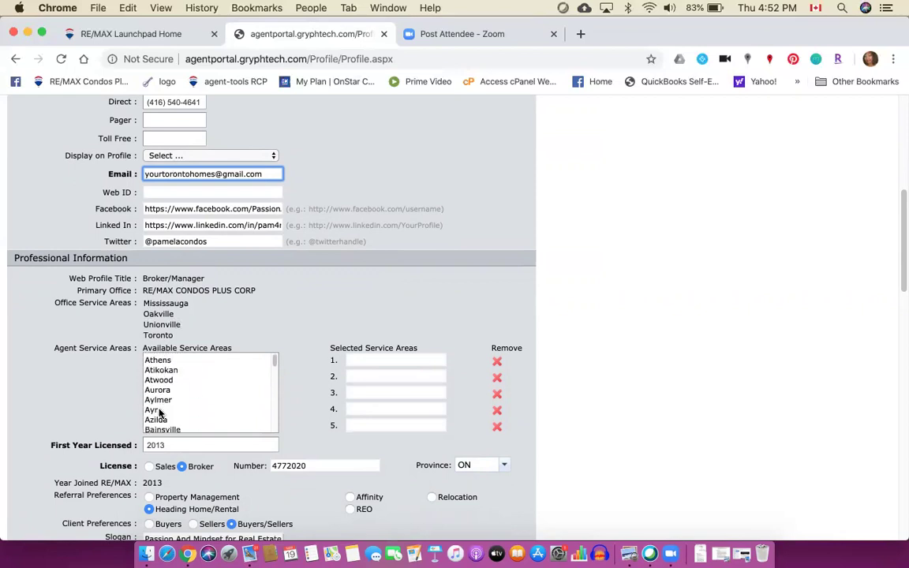
pyautogui.scroll(-8, 160, 412)
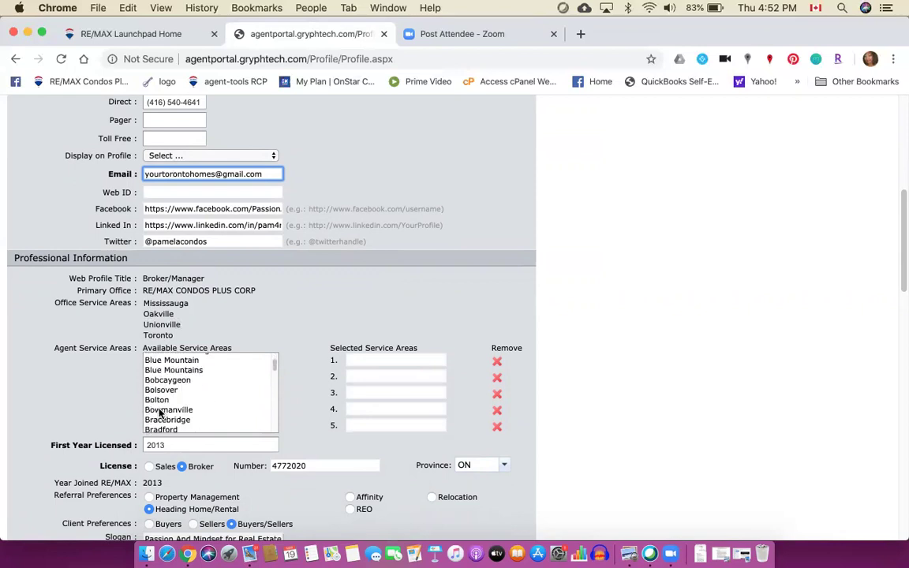
pyautogui.scroll(-8, 159, 412)
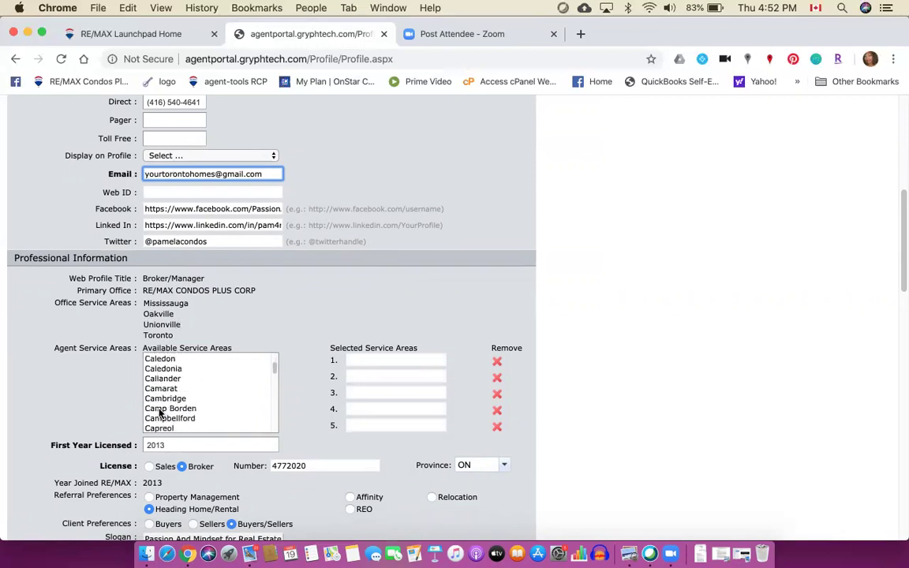
pyautogui.scroll(-8, 159, 412)
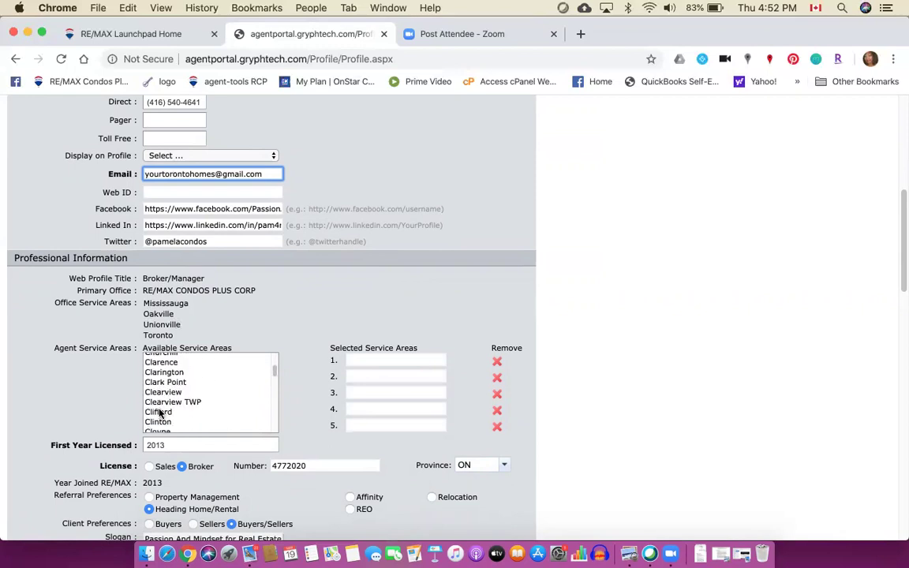
pyautogui.scroll(-8, 160, 412)
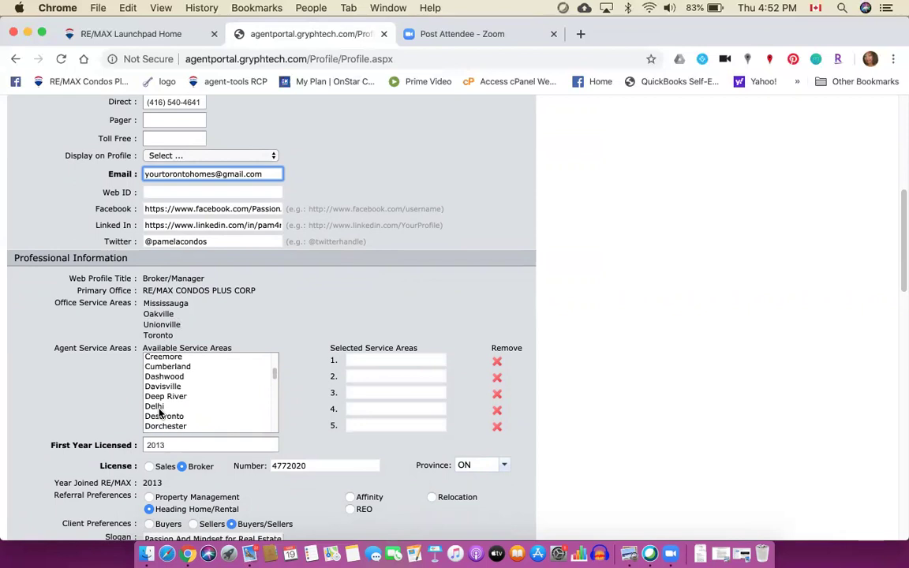
pyautogui.scroll(-8, 160, 412)
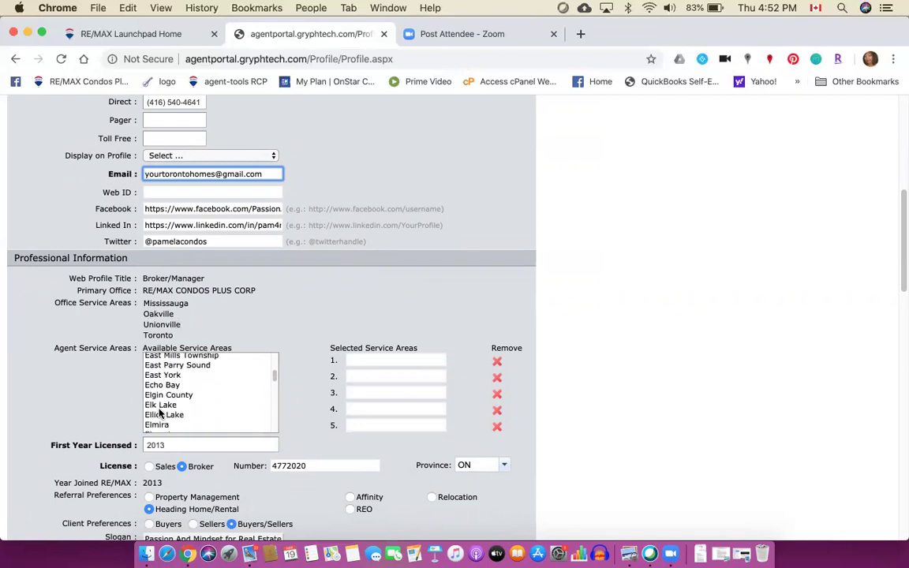
pyautogui.scroll(-5, 159, 413)
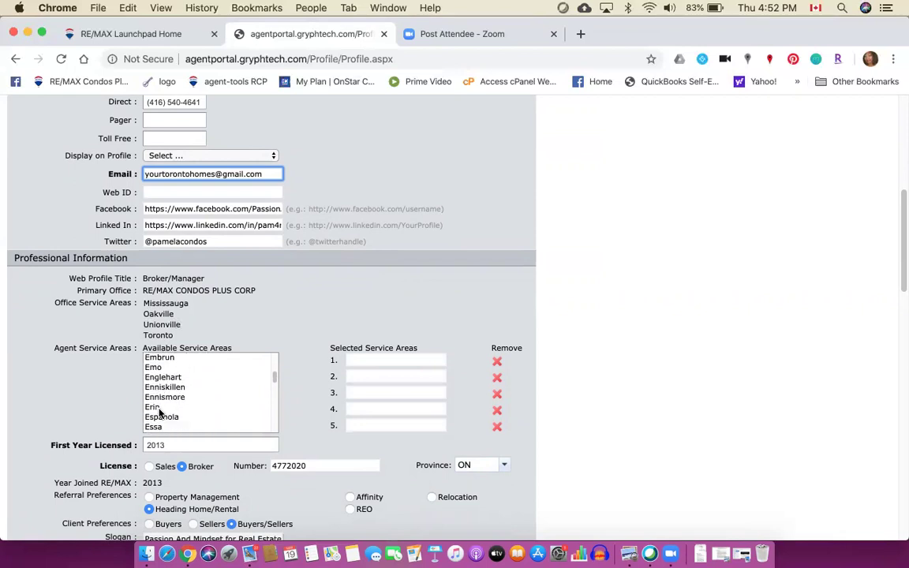
pyautogui.scroll(-1, 159, 412)
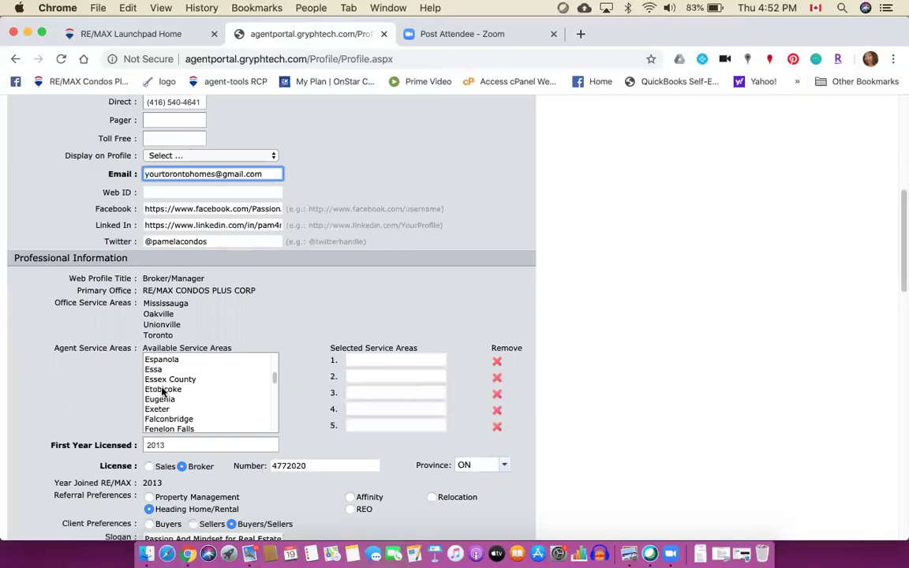
pyautogui.click(162, 389)
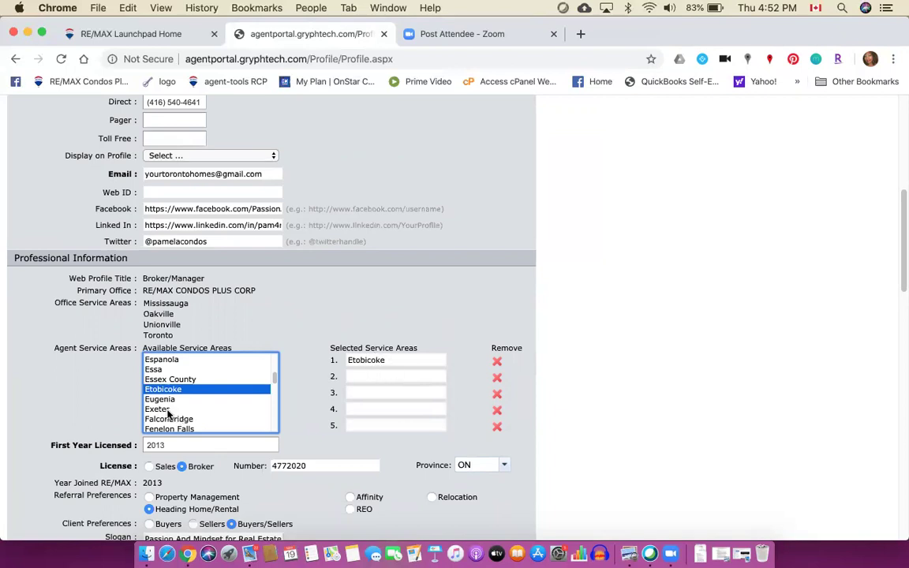
# - Add Forest Hill as the second selected service area
pyautogui.scroll(5, 171, 390)
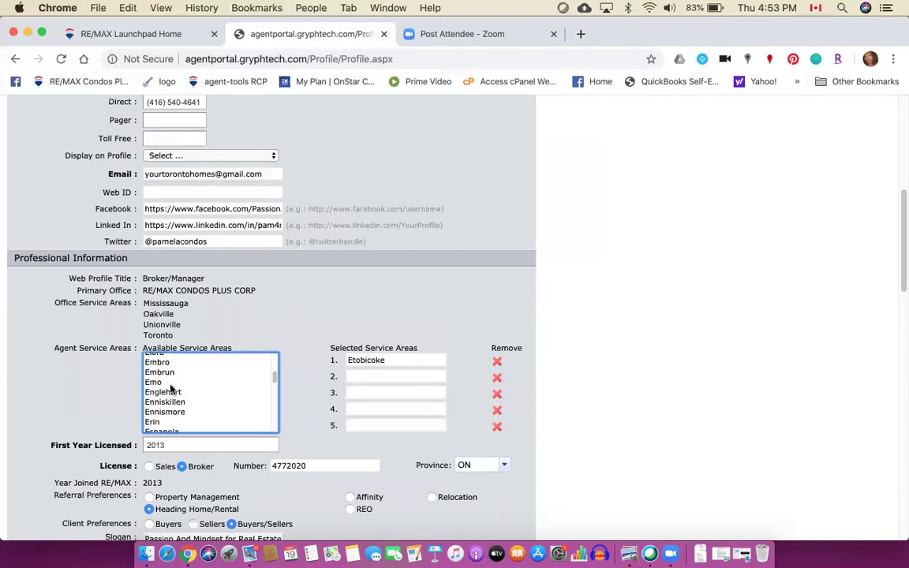
pyautogui.scroll(5, 170, 390)
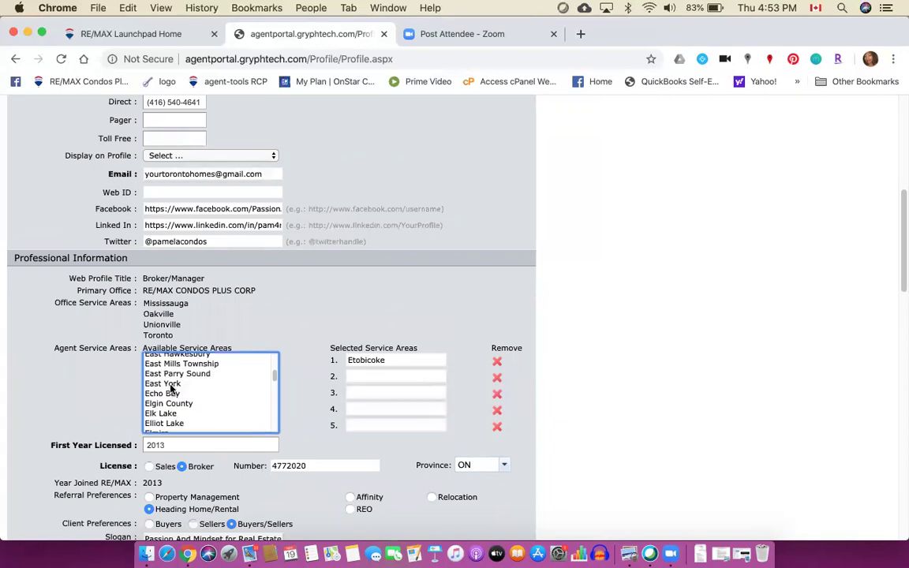
pyautogui.scroll(4, 171, 390)
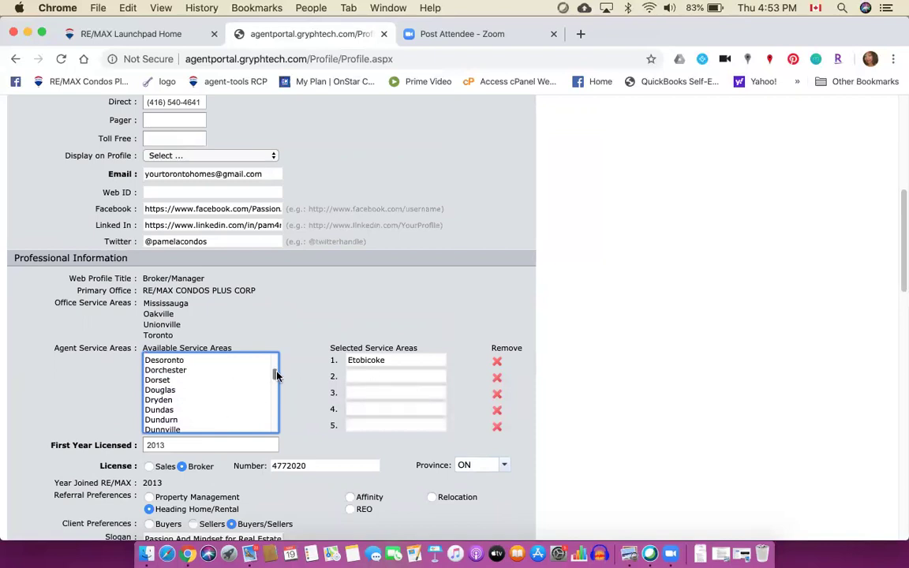
pyautogui.moveTo(276, 373); pyautogui.dragTo(277, 380)
pyautogui.write('eto')
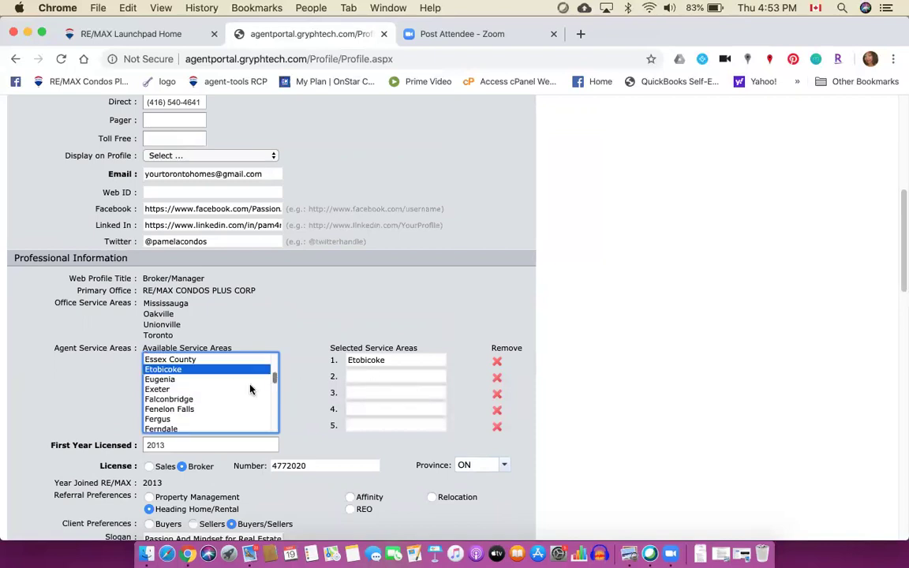
pyautogui.scroll(-5, 175, 409)
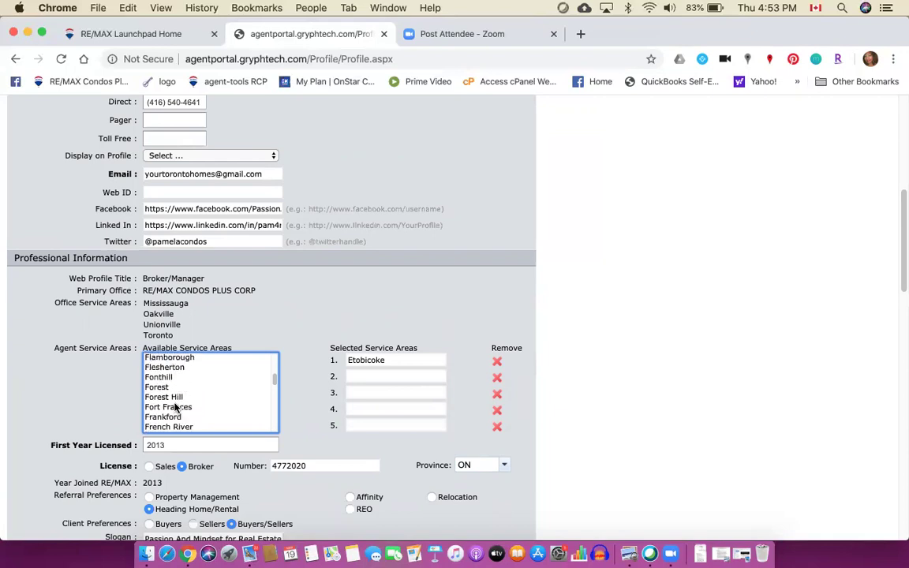
pyautogui.click(172, 397)
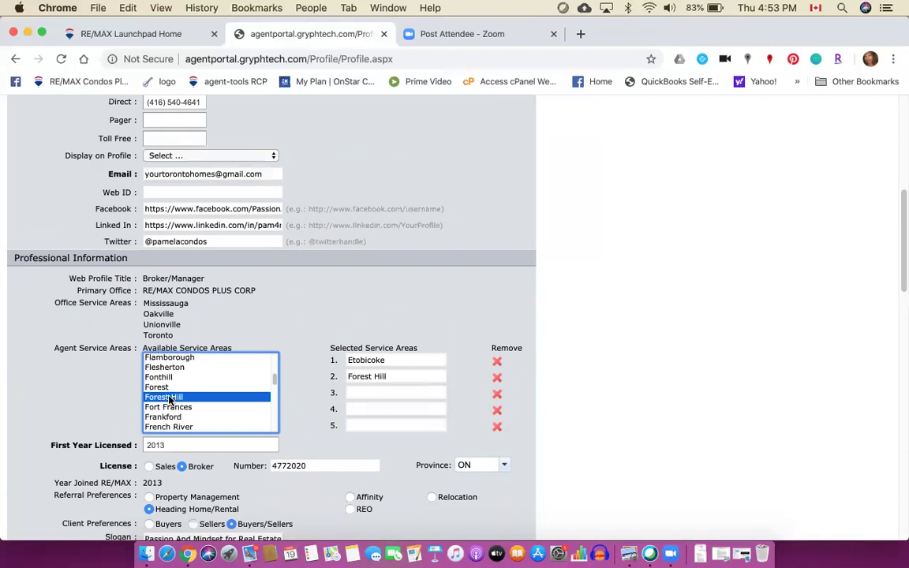
# - Add Hamilton as the third selected service area
pyautogui.scroll(-5, 168, 417)
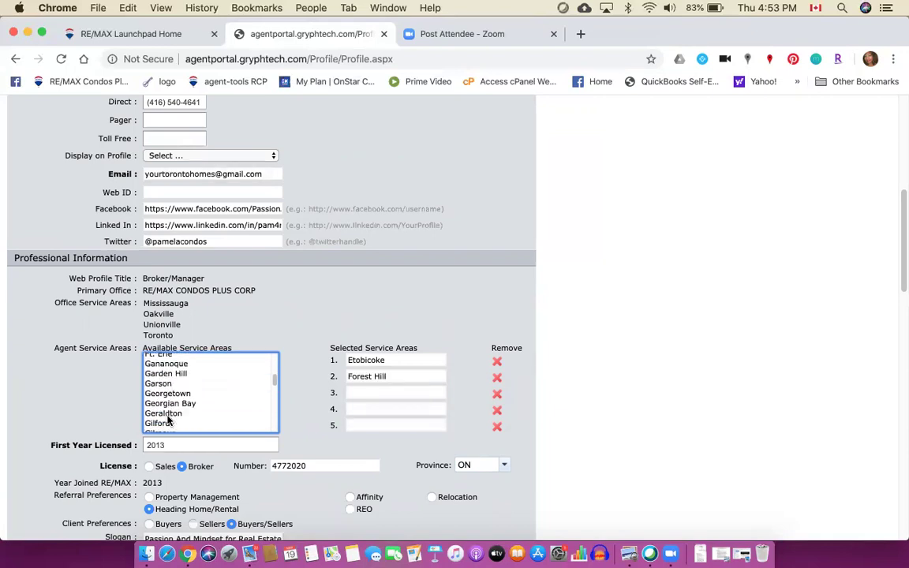
pyautogui.scroll(-5, 168, 421)
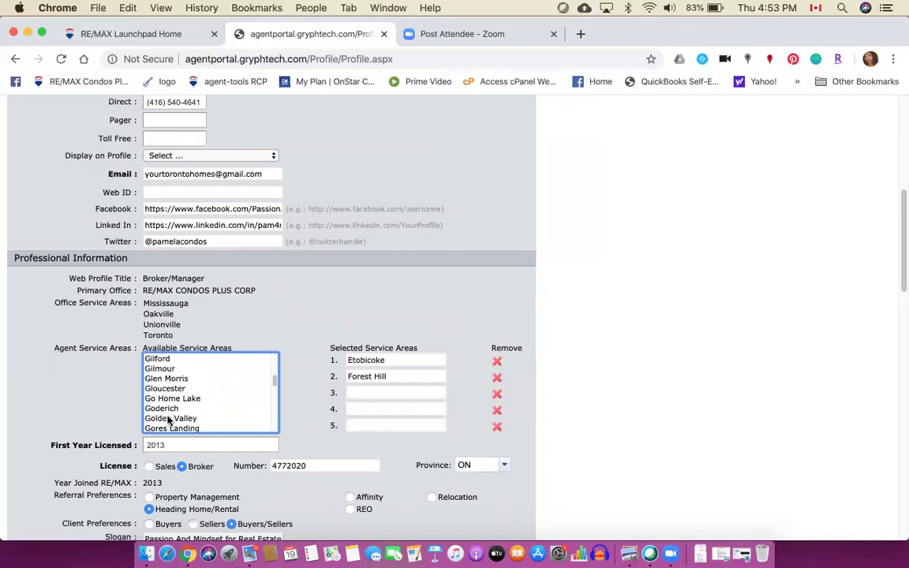
pyautogui.scroll(-6, 168, 420)
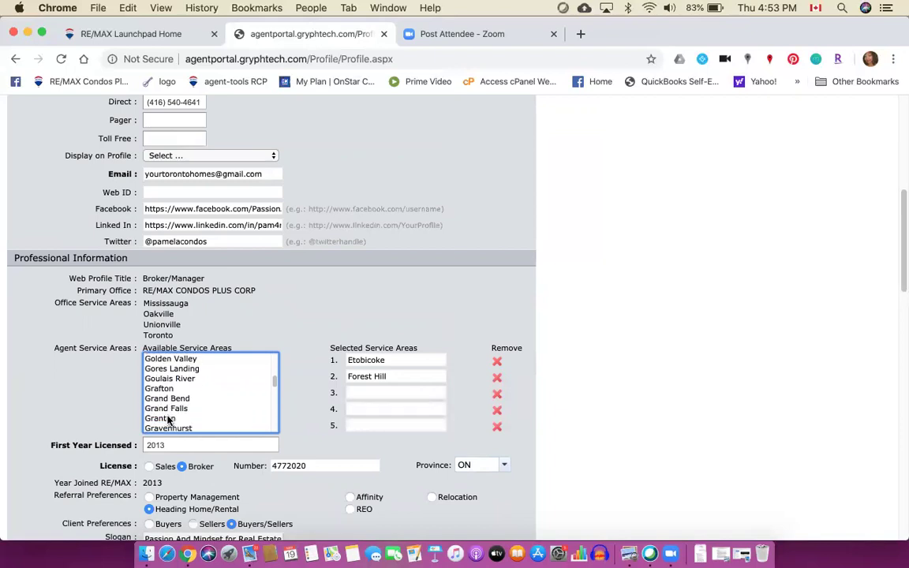
pyautogui.scroll(-1, 169, 421)
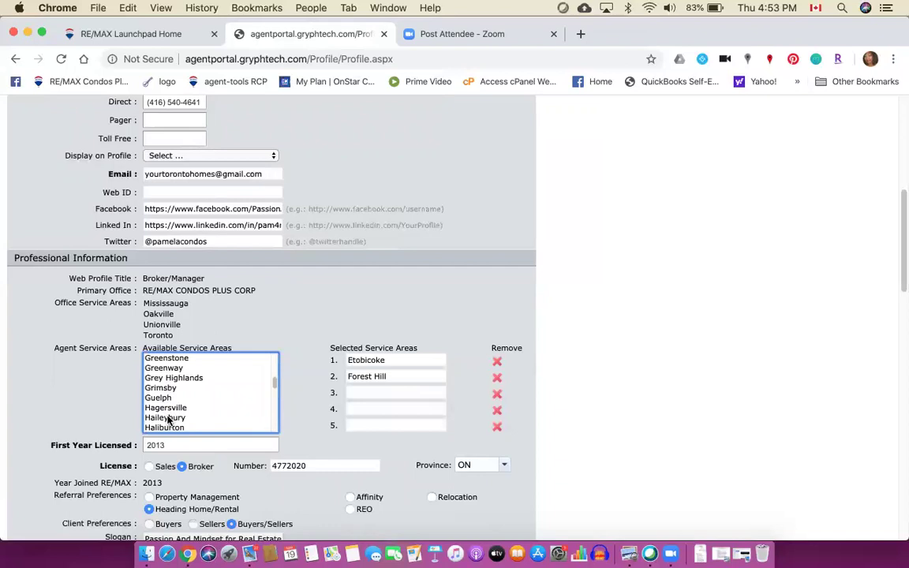
pyautogui.scroll(-4, 168, 420)
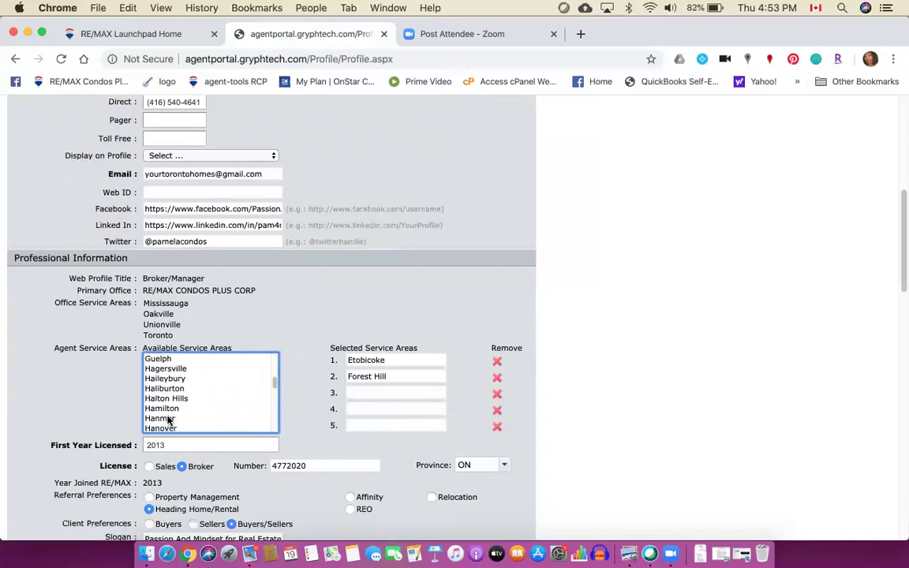
pyautogui.scroll(-3, 168, 421)
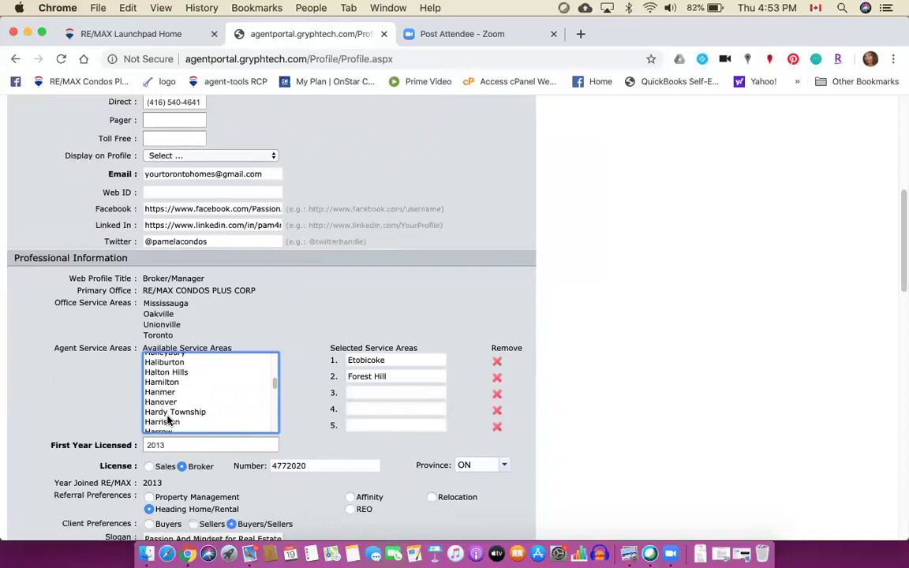
pyautogui.click(168, 383)
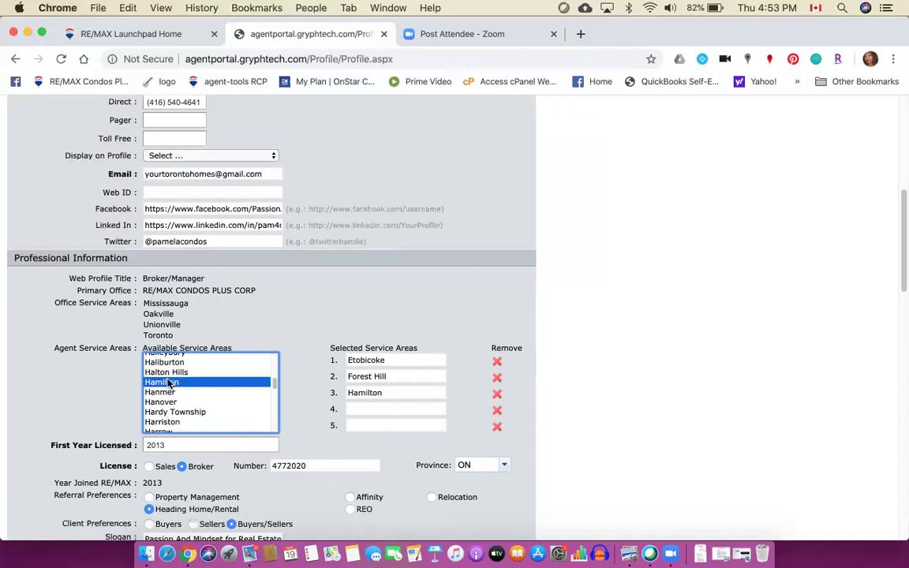
pyautogui.scroll(-3, 168, 382)
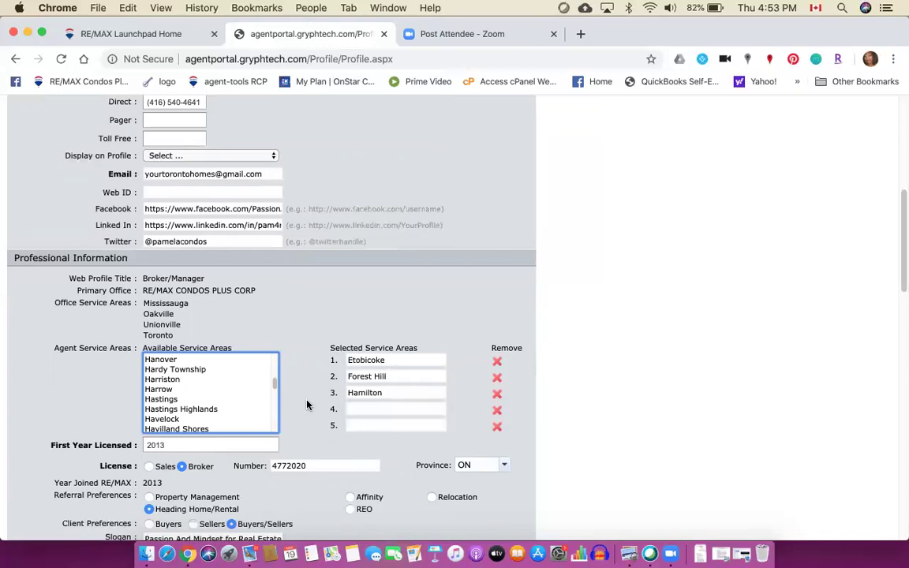
pyautogui.scroll(-1, 308, 405)
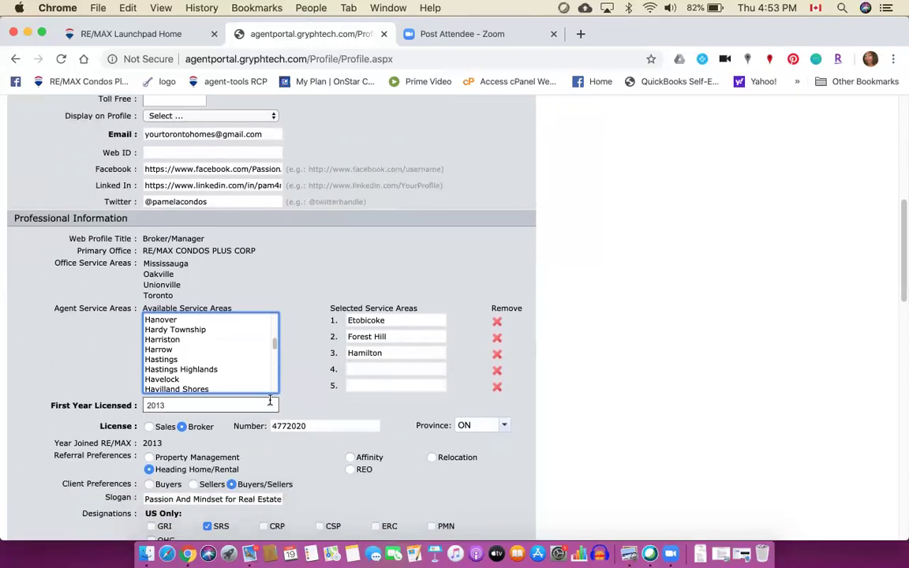
pyautogui.scroll(-2, 298, 386)
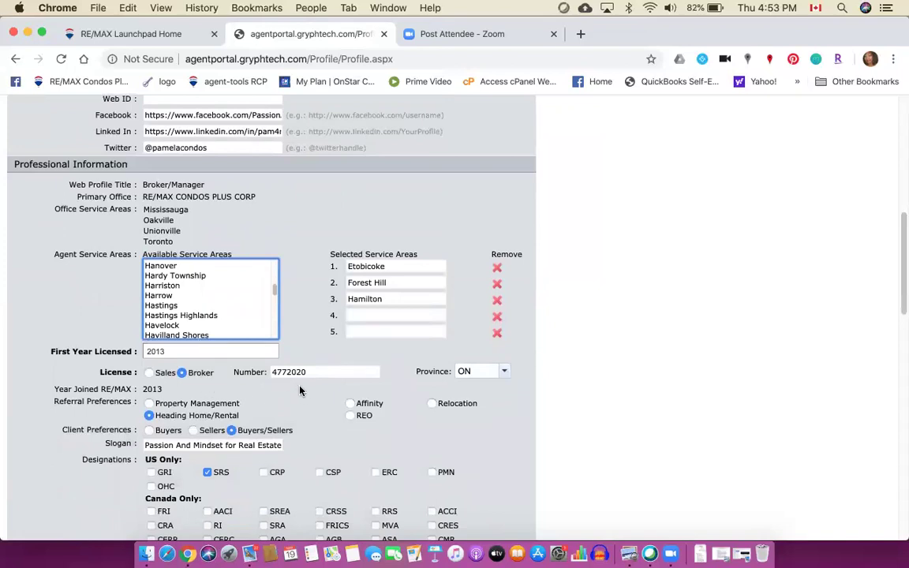
pyautogui.scroll(-1, 299, 390)
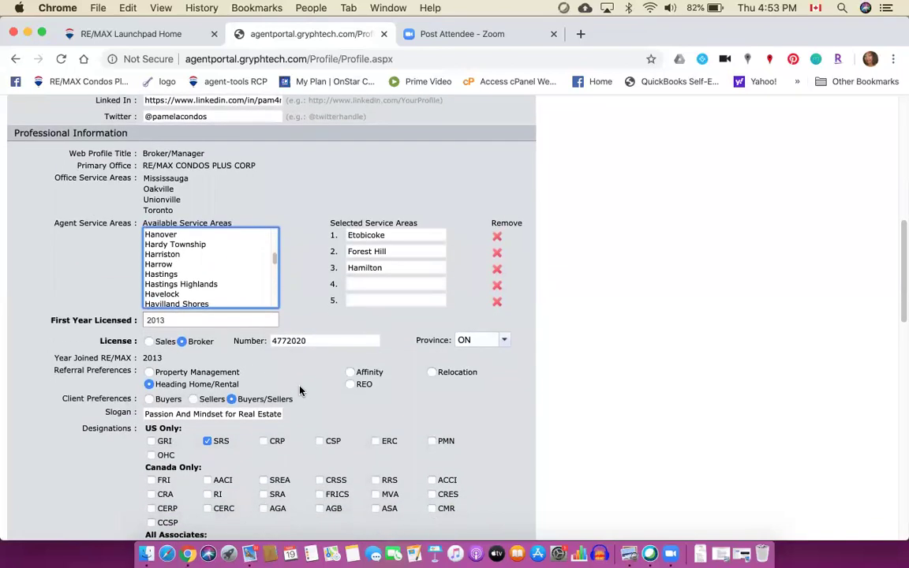
pyautogui.scroll(-2, 300, 390)
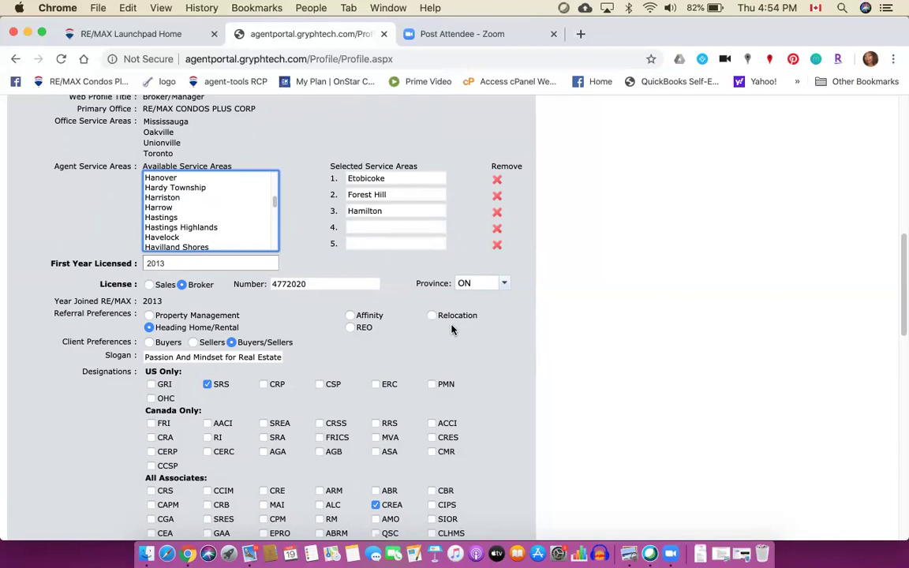
pyautogui.scroll(-1, 452, 329)
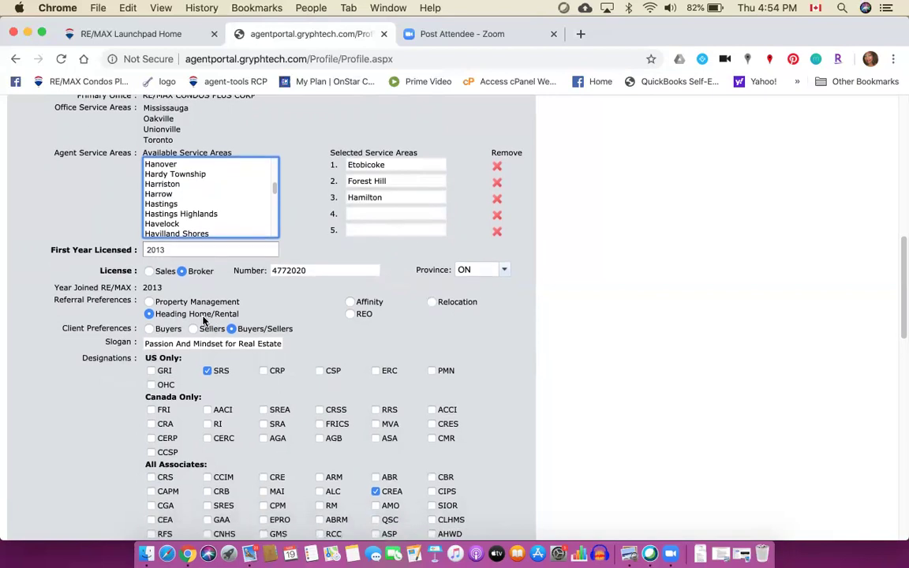
pyautogui.scroll(-2, 267, 307)
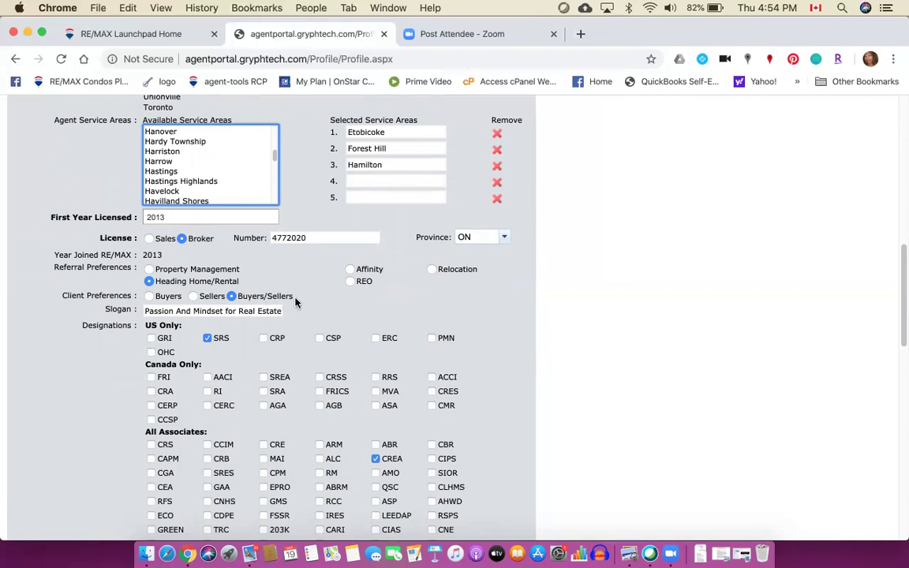
pyautogui.click(235, 311)
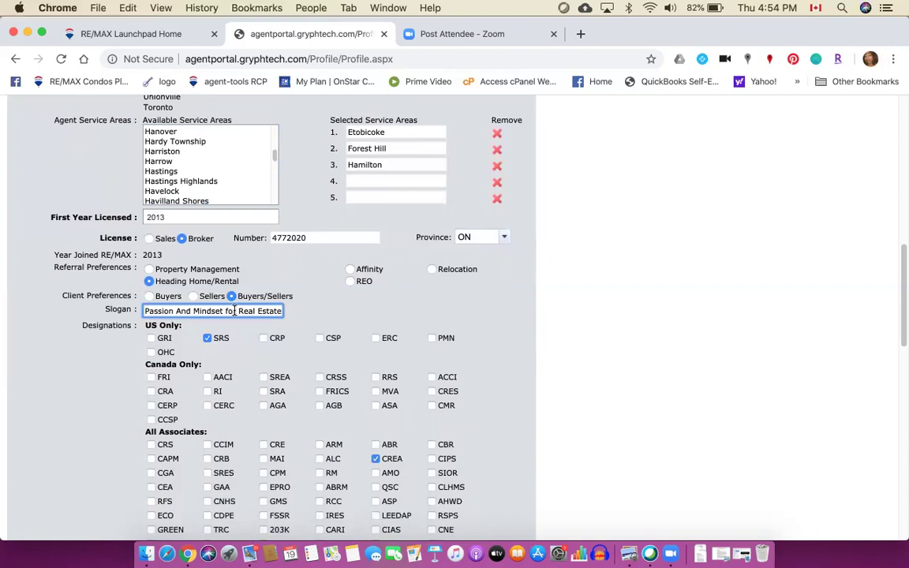
pyautogui.scroll(-3, 188, 247)
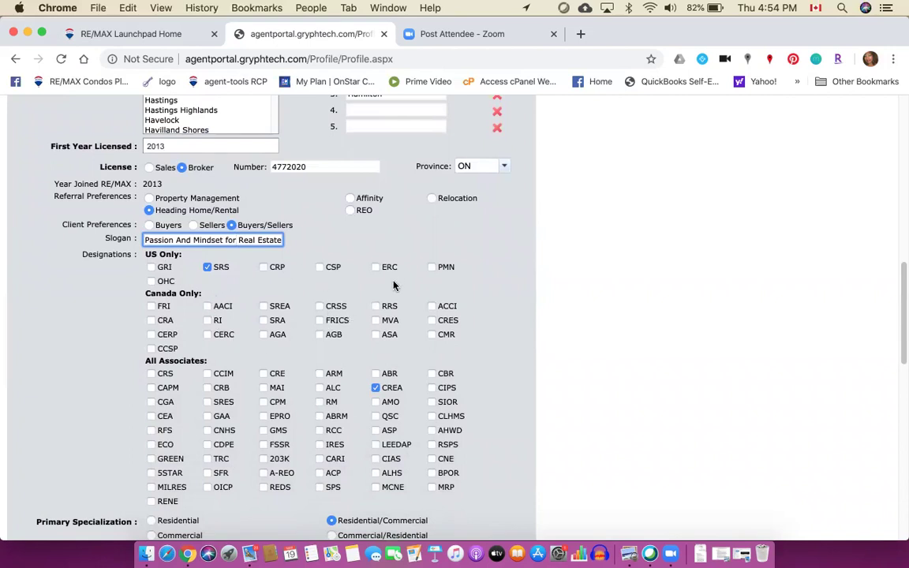
pyautogui.scroll(-3, 516, 323)
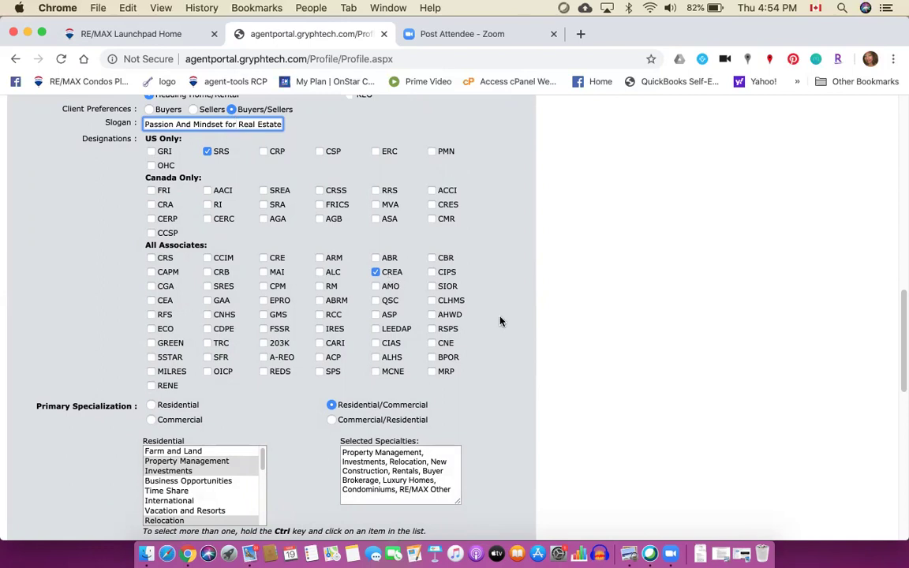
pyautogui.scroll(-3, 497, 335)
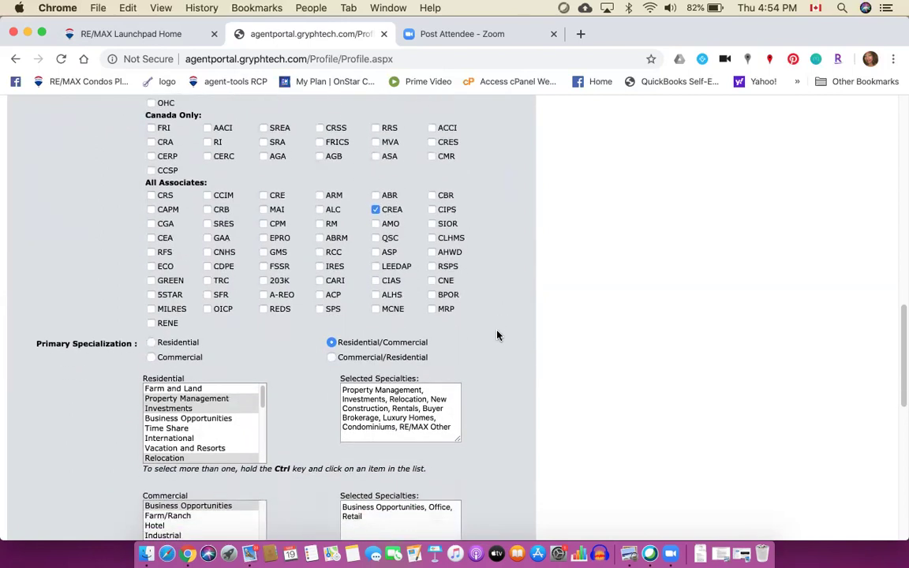
pyautogui.scroll(-3, 497, 335)
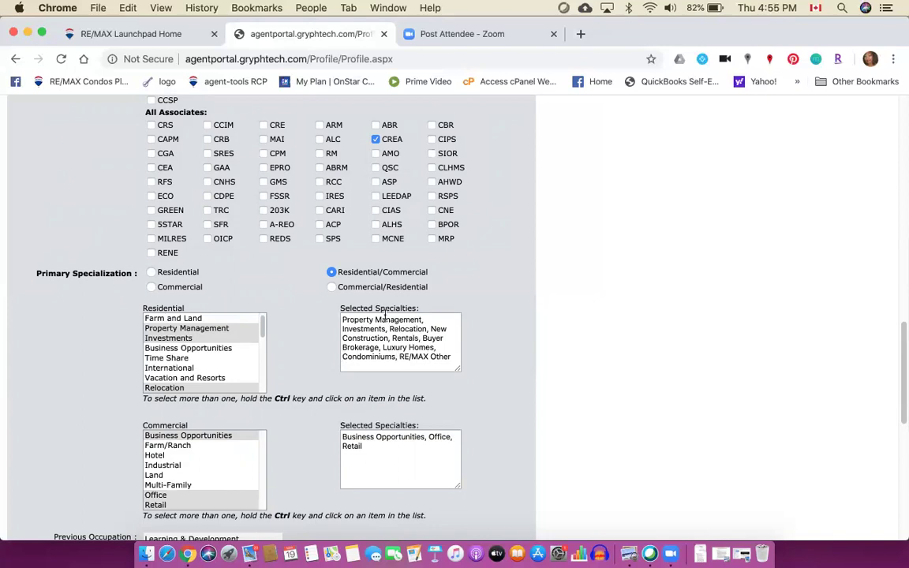
pyautogui.scroll(-5, 301, 419)
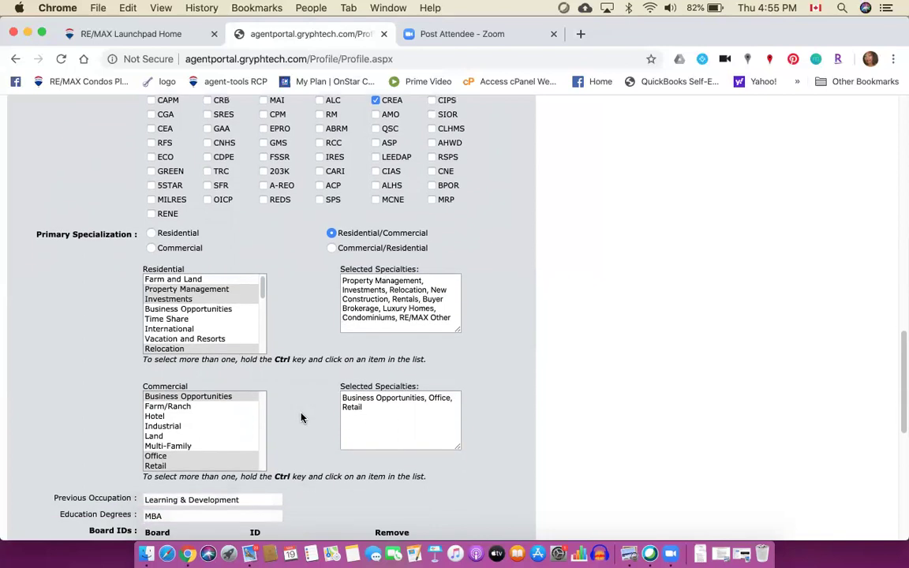
pyautogui.scroll(-3, 301, 419)
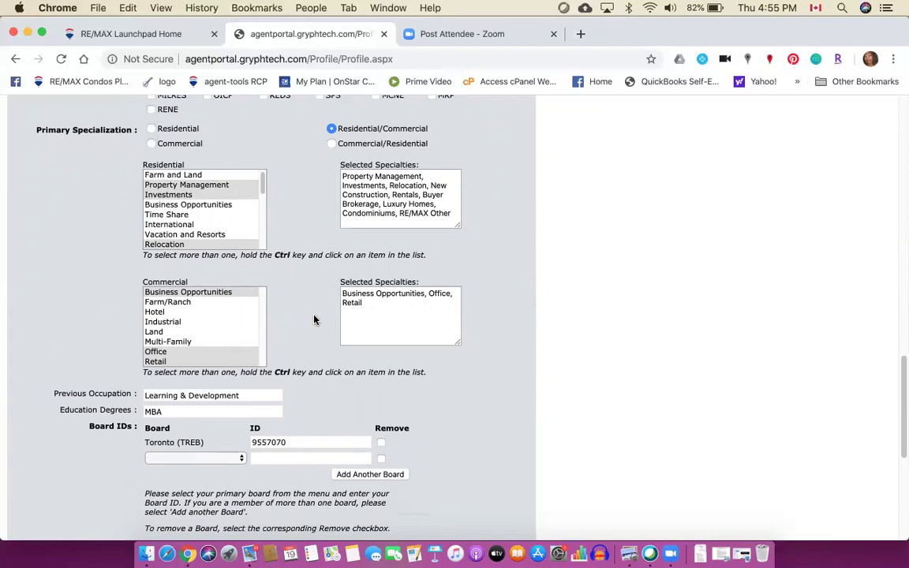
pyautogui.scroll(-4, 312, 323)
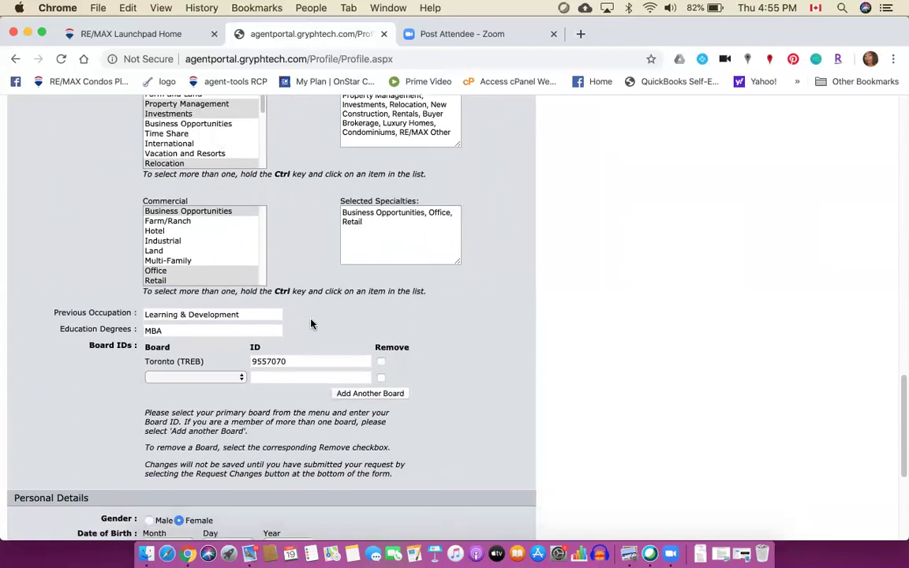
pyautogui.scroll(-2, 311, 323)
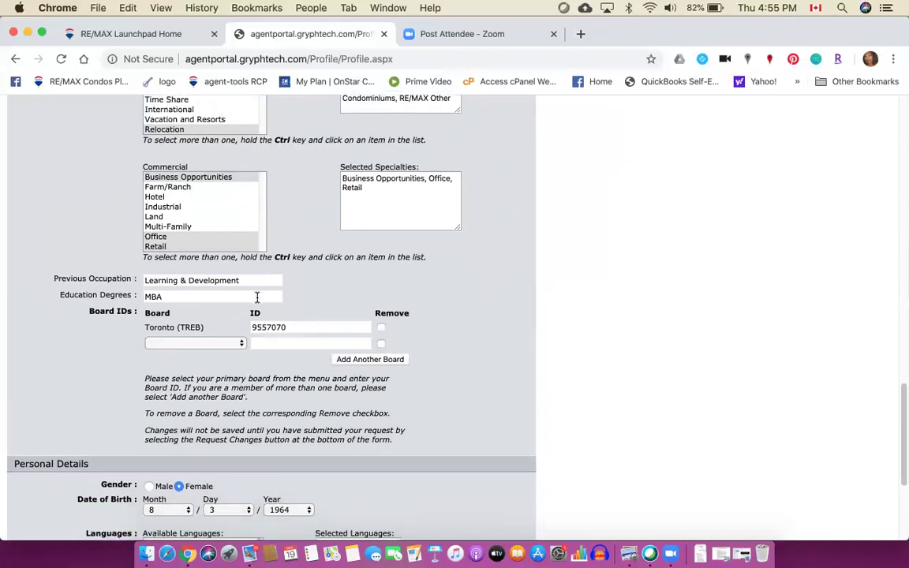
pyautogui.scroll(-4, 316, 277)
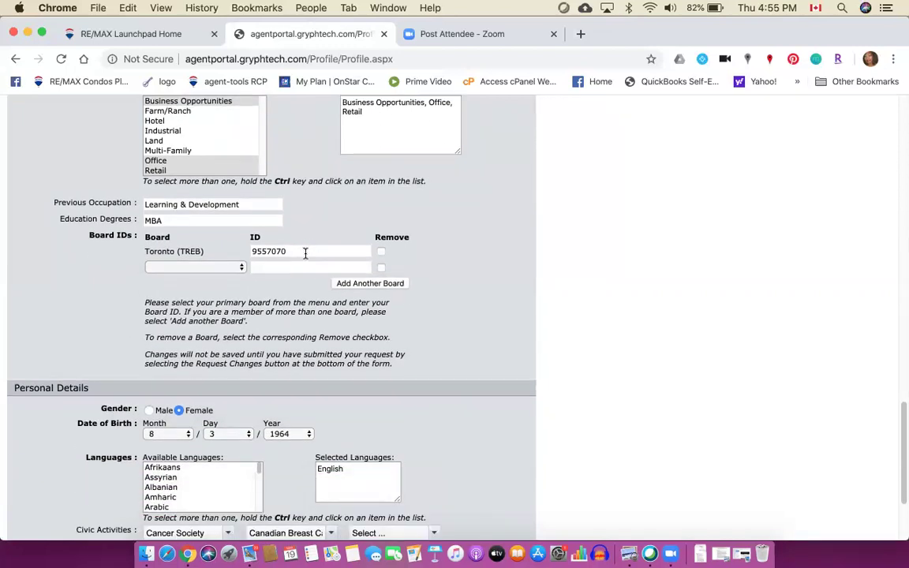
pyautogui.scroll(-8, 305, 252)
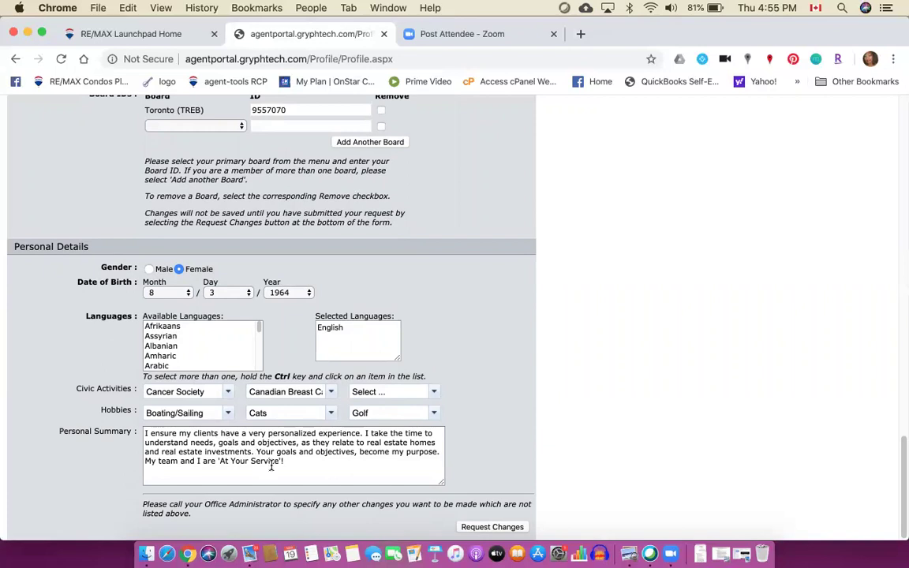
pyautogui.moveTo(289, 462); pyautogui.dragTo(146, 433)
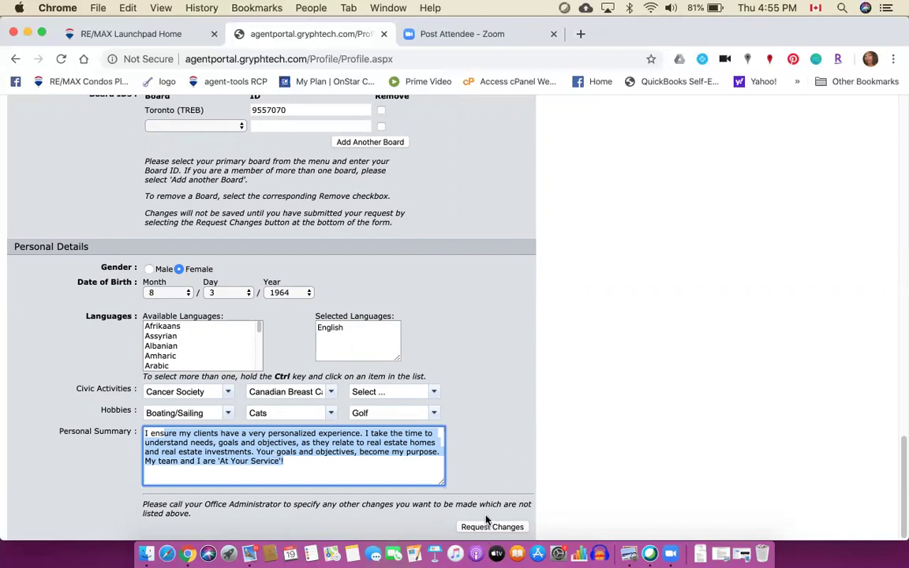
pyautogui.scroll(10, 489, 358)
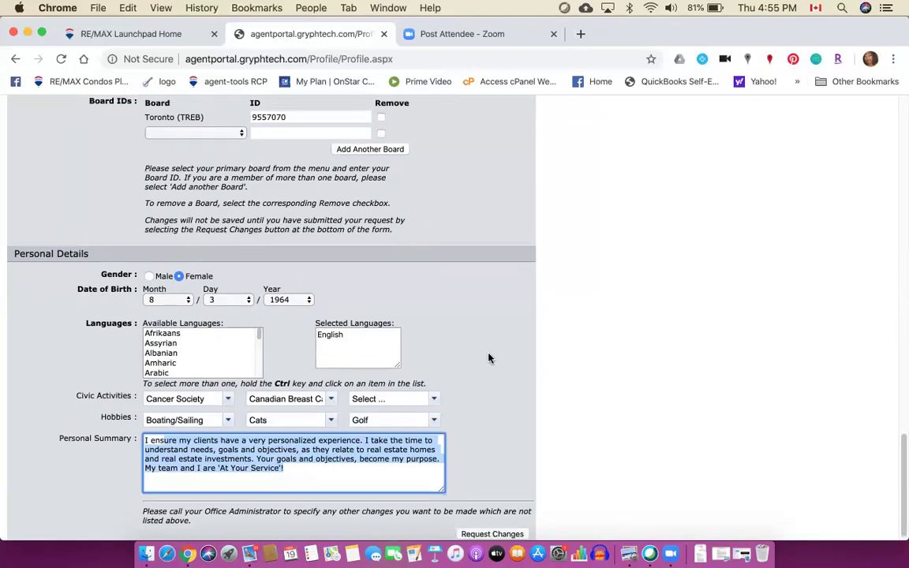
pyautogui.scroll(15, 488, 358)
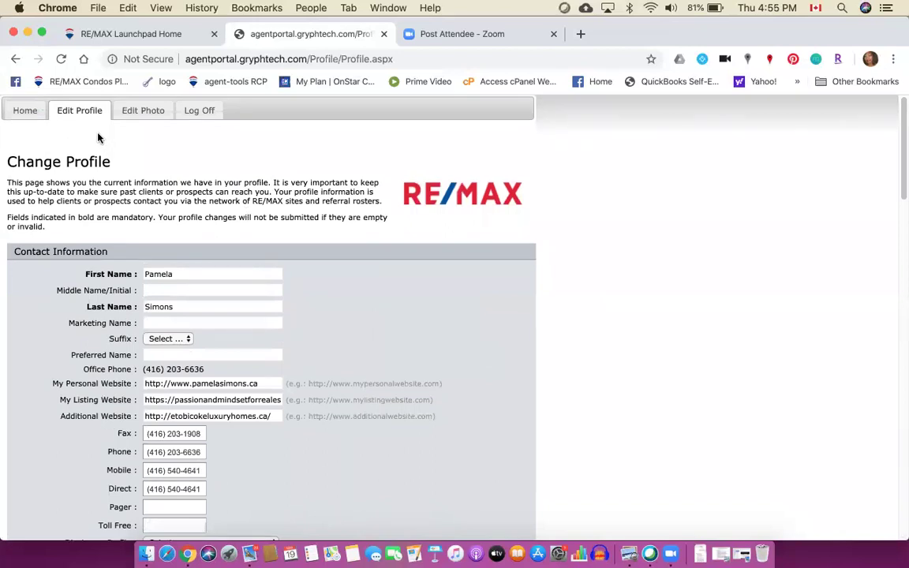
# - Review the Edit Photo page and its 5 MB size note, then go Home
pyautogui.click(141, 107)
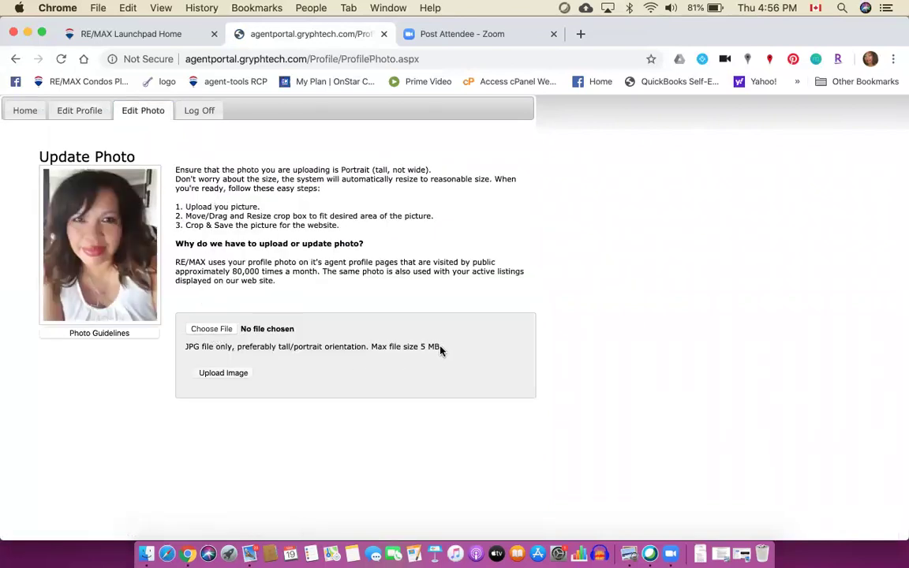
pyautogui.moveTo(440, 348); pyautogui.dragTo(373, 349)
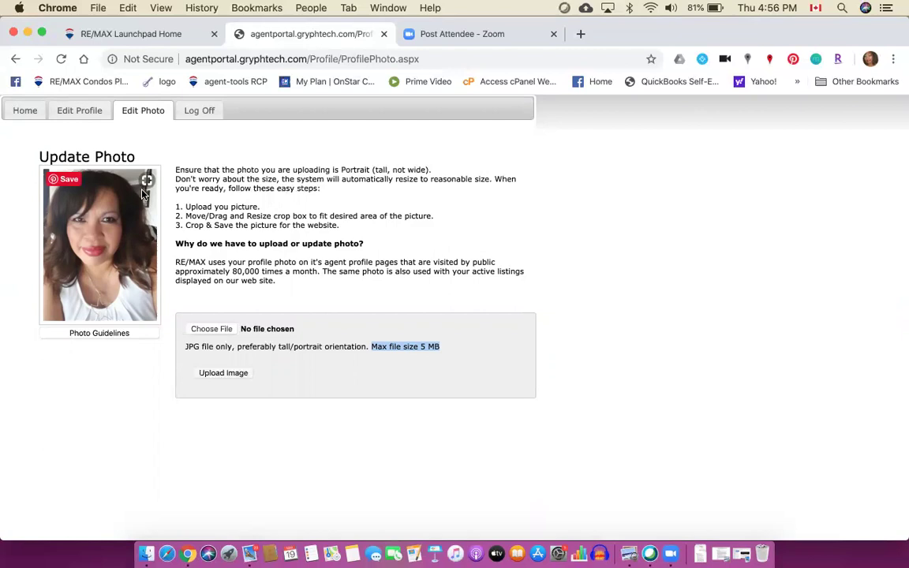
pyautogui.click(19, 113)
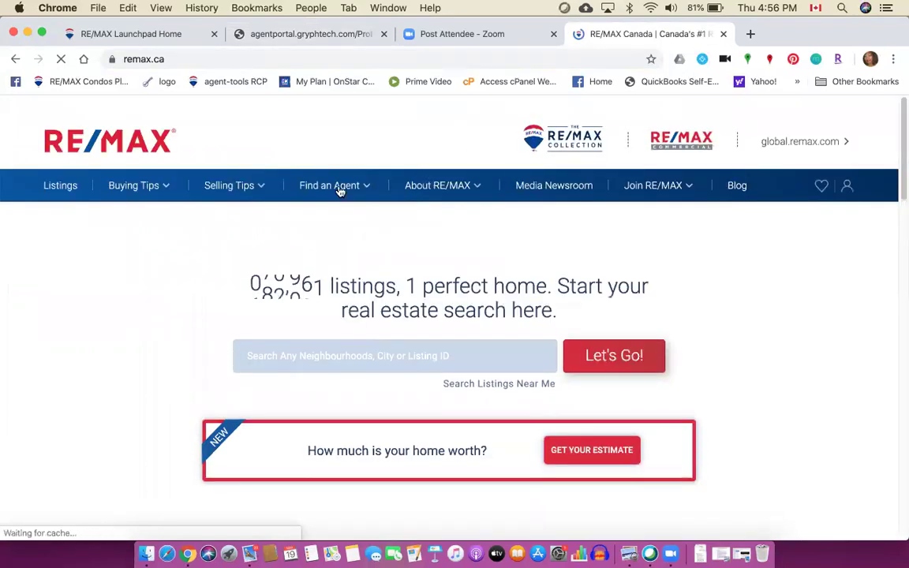
# - Search Find an Agent for the agent's full name
pyautogui.moveTo(340, 188)
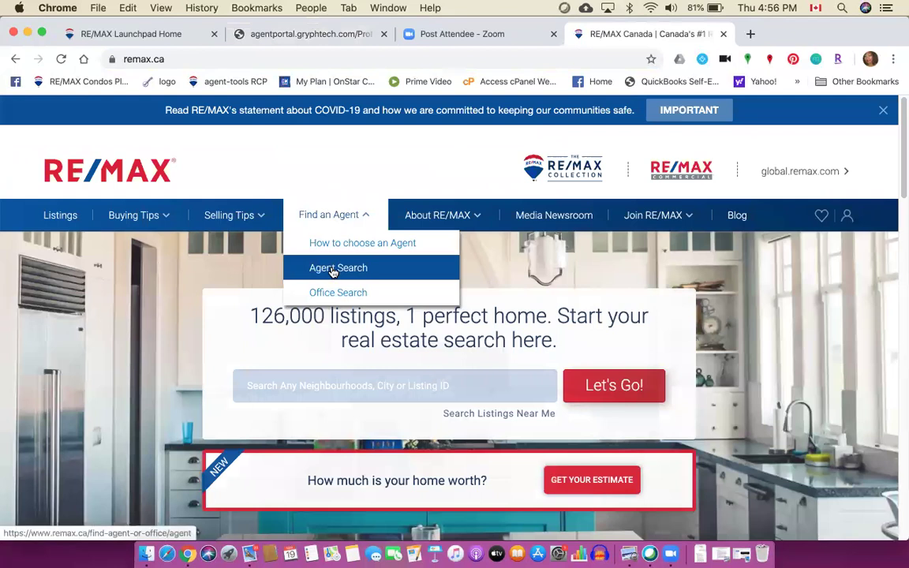
pyautogui.click(333, 269)
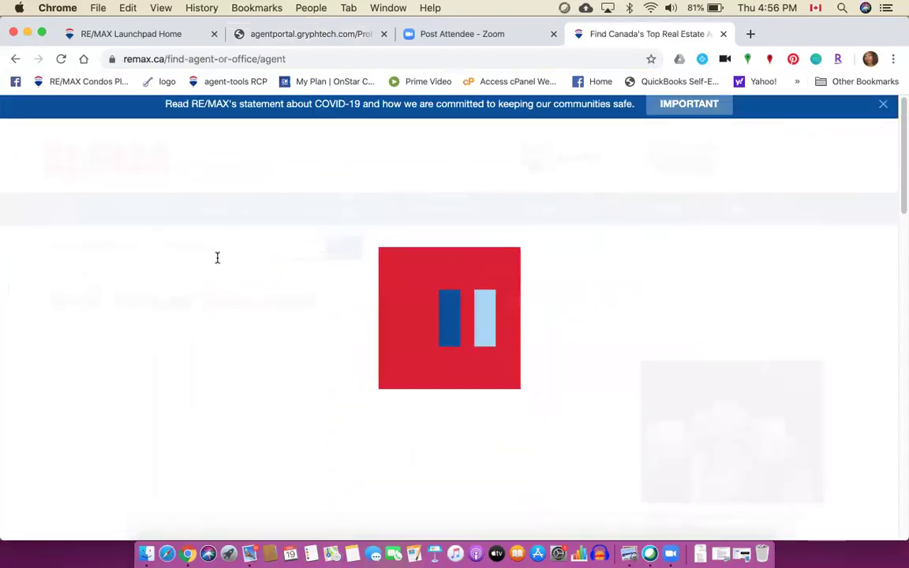
pyautogui.tripleClick(217, 254)
pyautogui.write('pa')
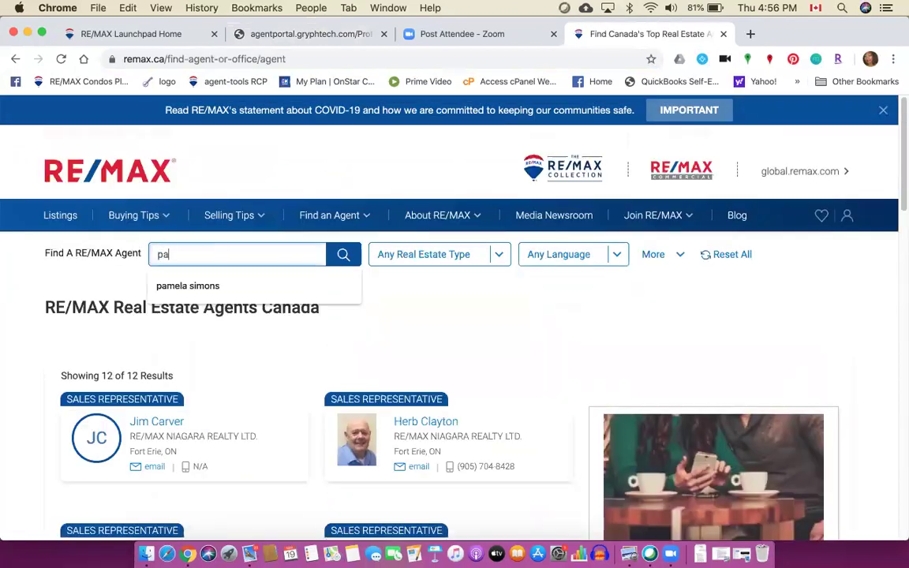
pyautogui.write('mela')
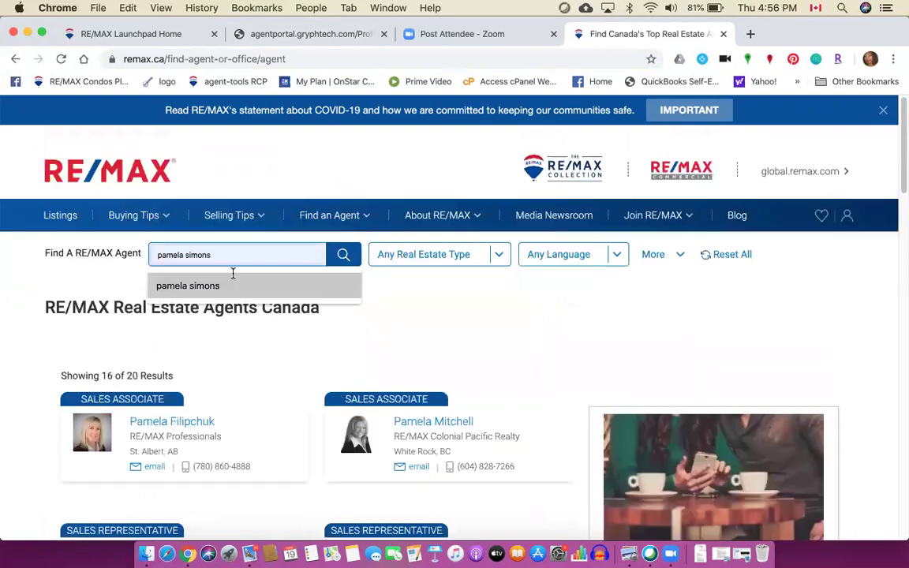
pyautogui.write(' s')
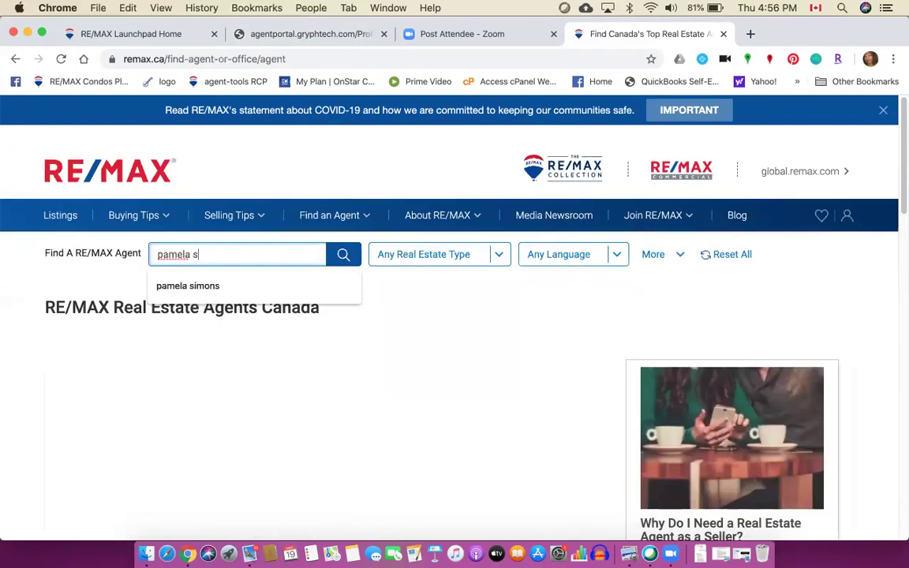
pyautogui.write('imons')
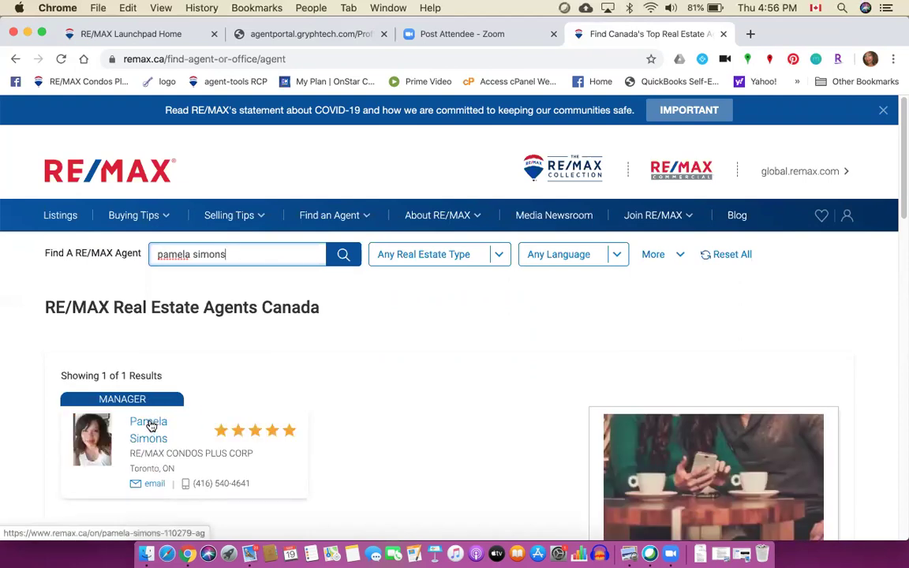
# - Scroll the agent's public profile to the reviews, then return to the portal tab
pyautogui.click(151, 430)
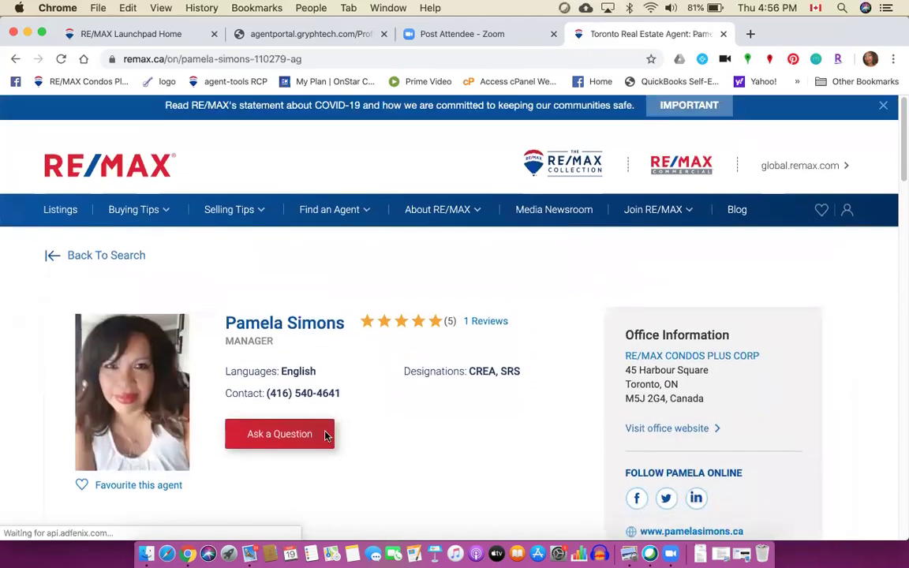
pyautogui.scroll(-1, 444, 469)
pyautogui.scroll(-3, 444, 469)
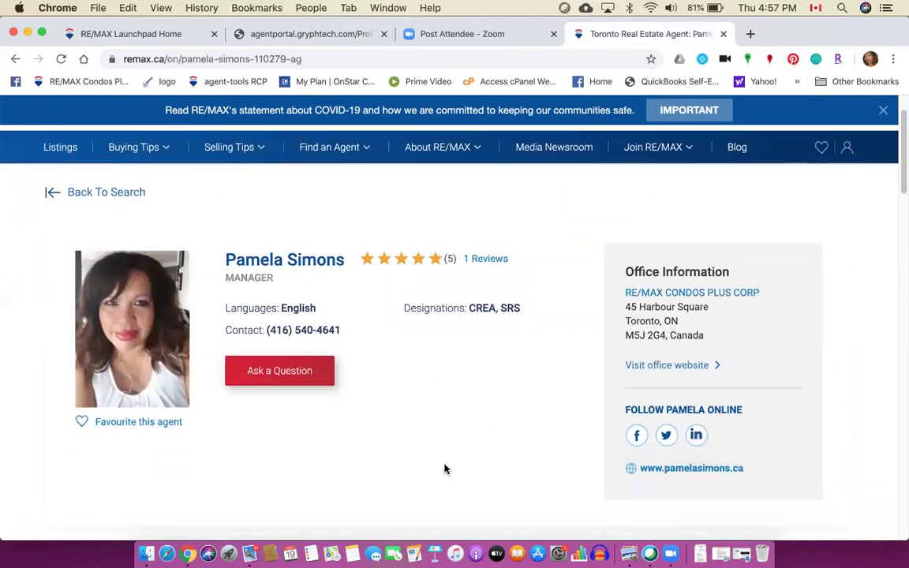
pyautogui.scroll(-3, 445, 469)
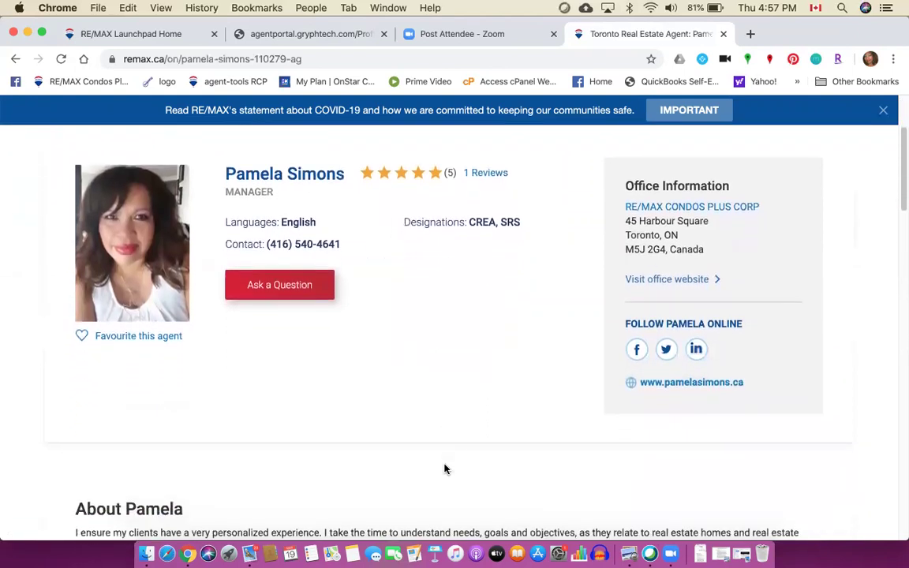
pyautogui.scroll(-4, 444, 469)
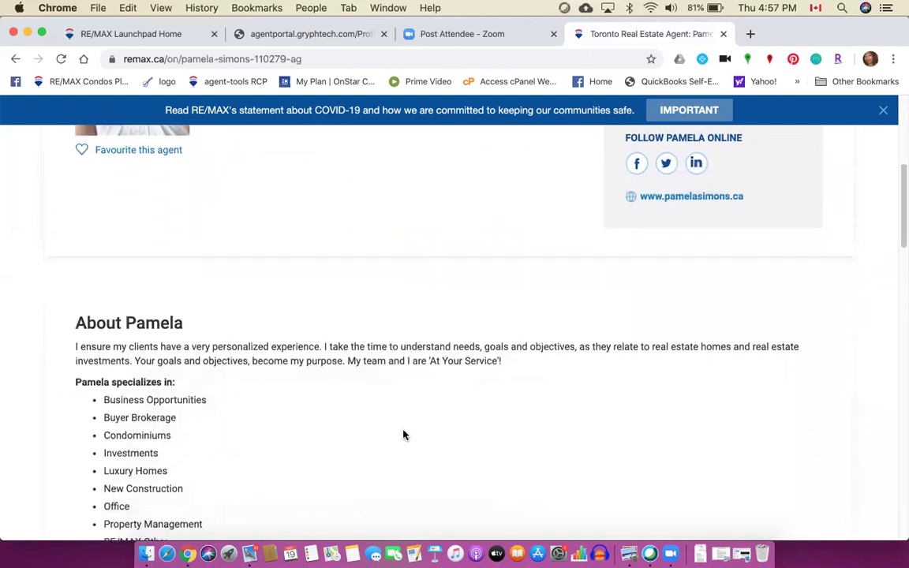
pyautogui.scroll(-3, 402, 433)
pyautogui.scroll(-10, 369, 385)
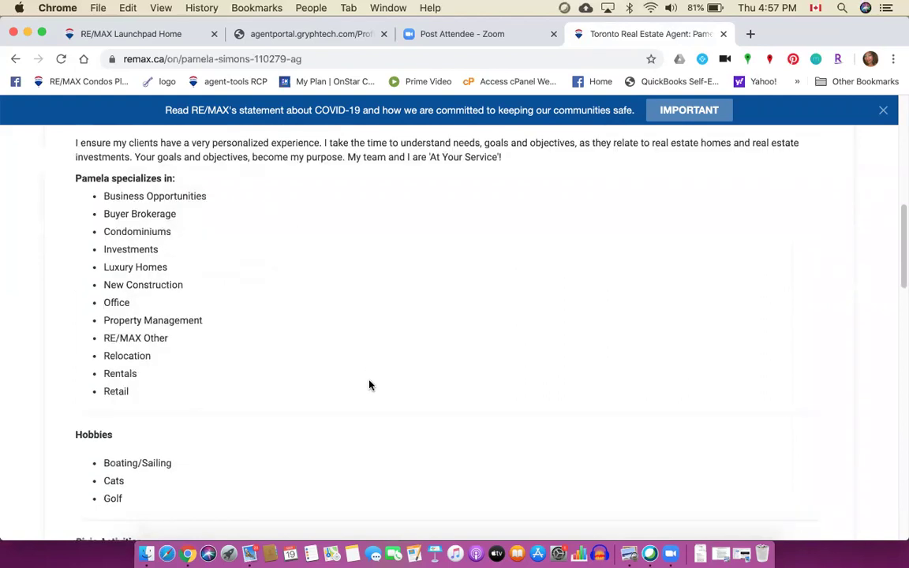
pyautogui.scroll(-3, 370, 385)
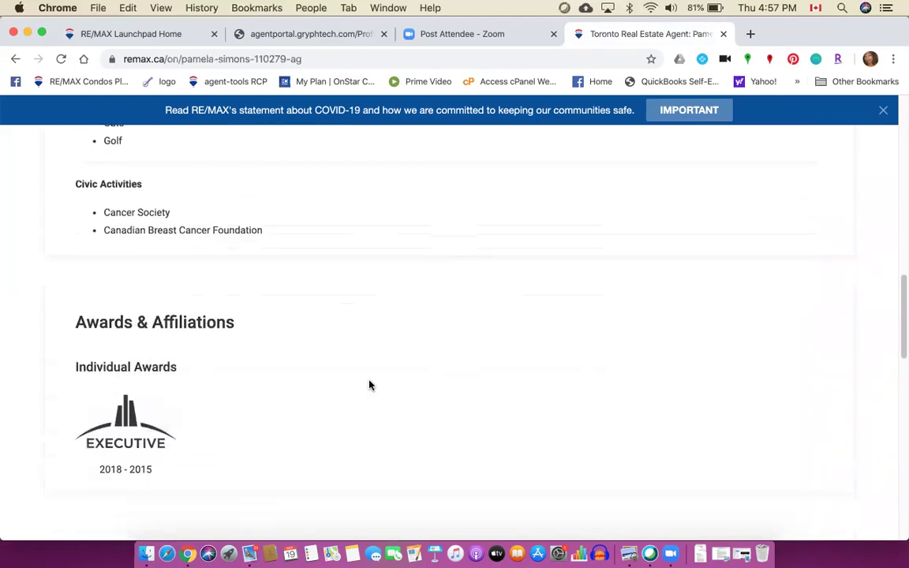
pyautogui.scroll(-4, 357, 377)
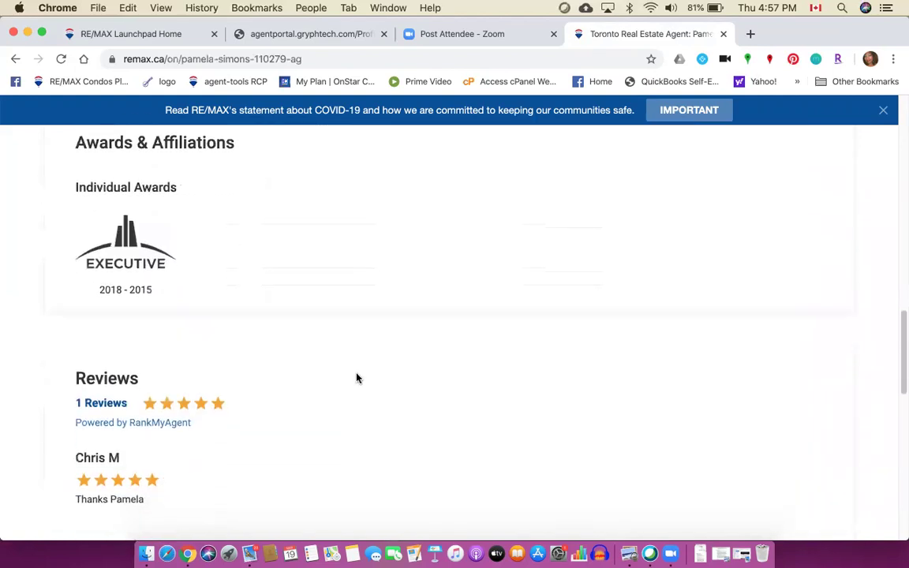
pyautogui.scroll(-4, 357, 377)
pyautogui.scroll(4, 379, 271)
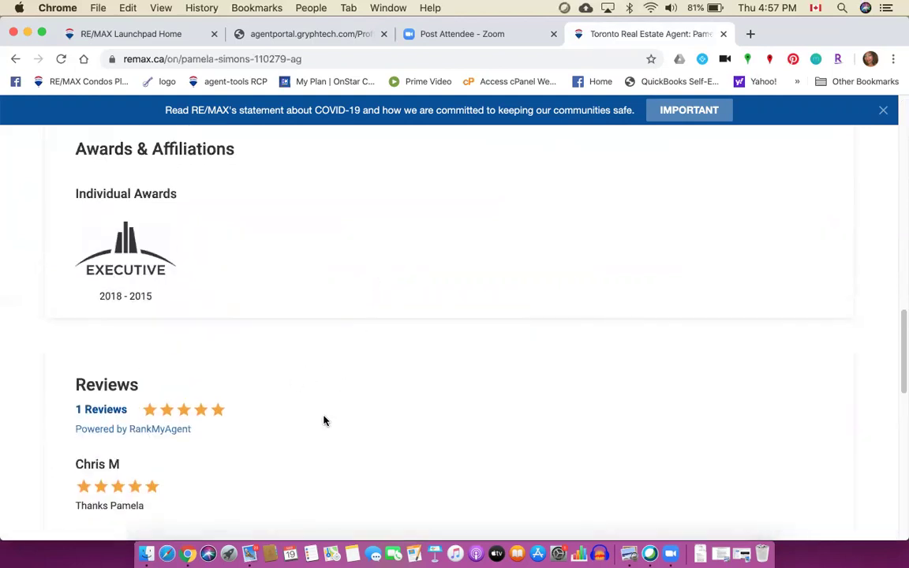
pyautogui.scroll(12, 434, 248)
pyautogui.scroll(10, 434, 254)
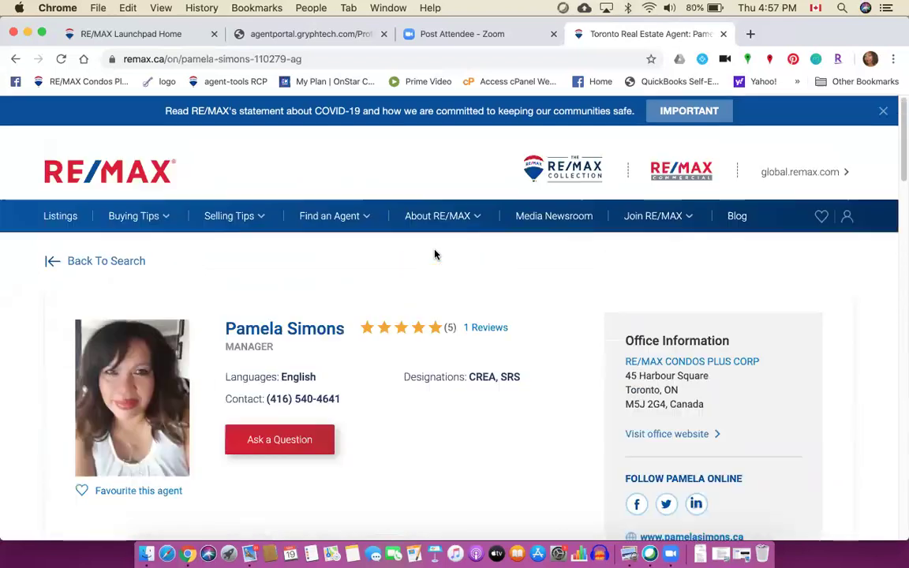
pyautogui.click(284, 35)
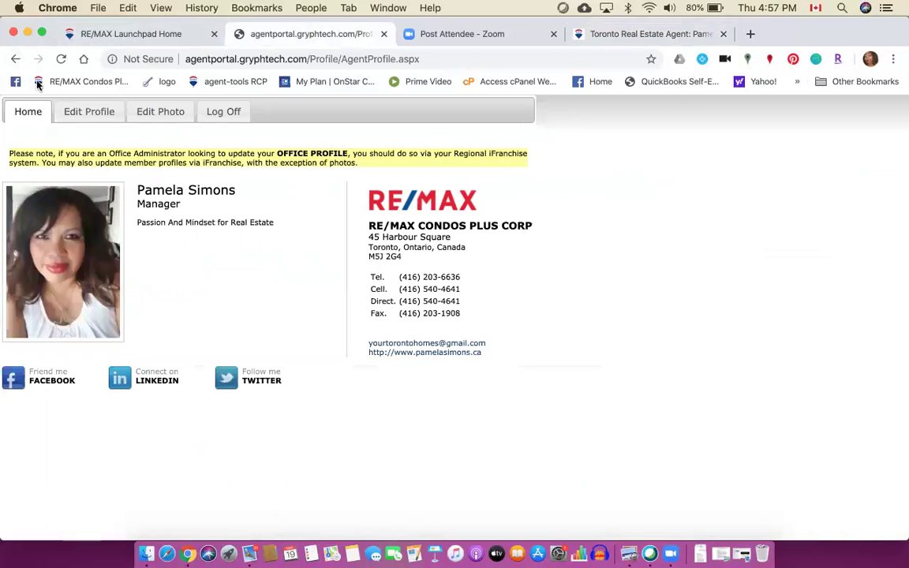
# - Go to the Launchpad Home tab and close the agentportal.gryphtech.com tab
pyautogui.click(15, 60)
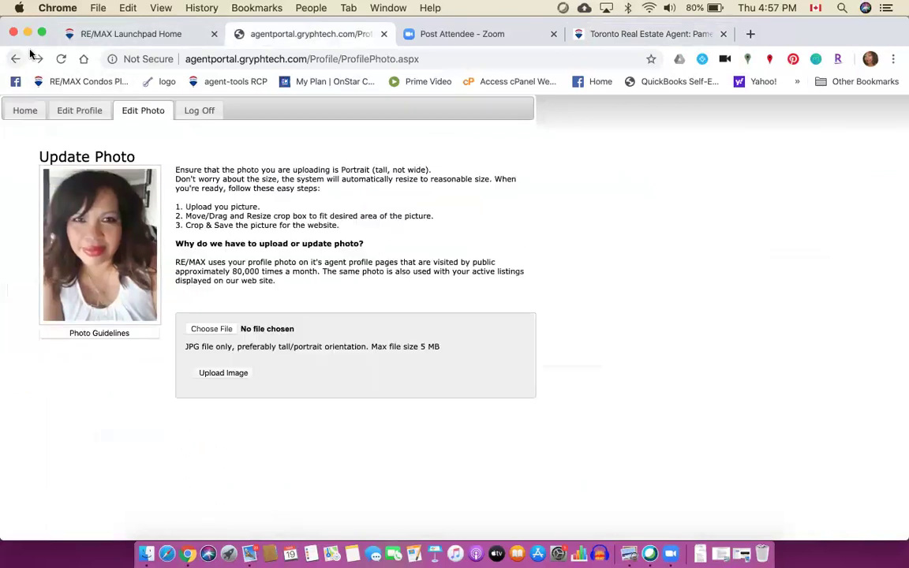
pyautogui.click(125, 34)
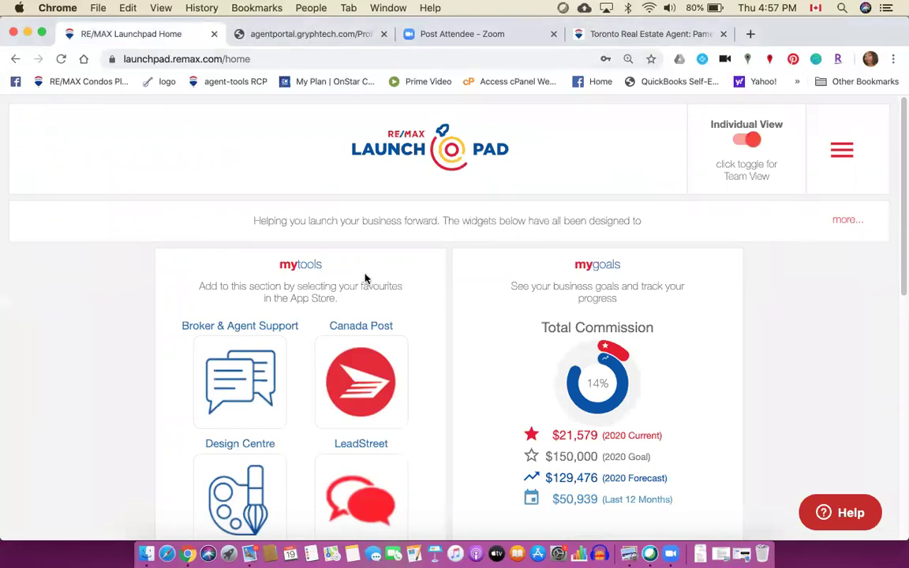
pyautogui.click(384, 34)
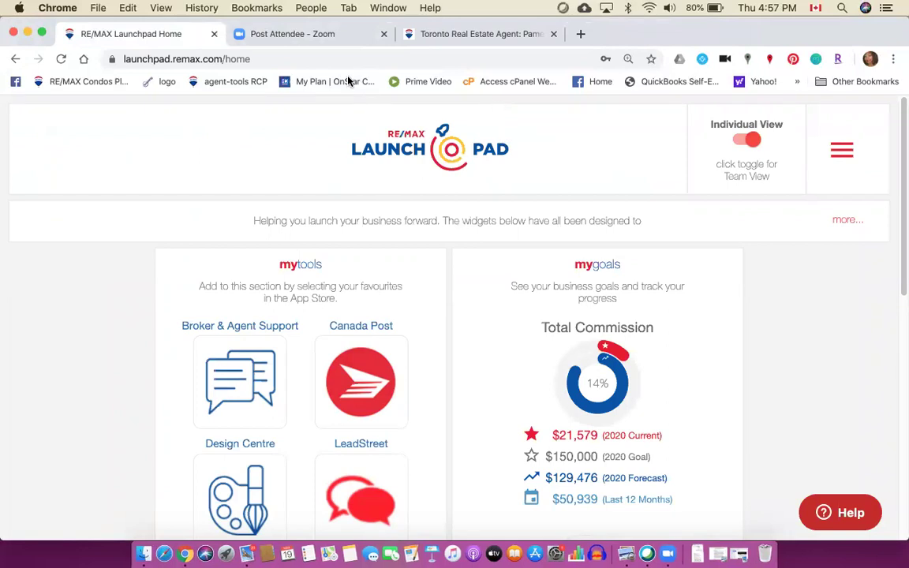
# - Open the App Store from the My Tools widget on the Launchpad dashboard
pyautogui.scroll(-1, 288, 368)
pyautogui.scroll(-3, 288, 368)
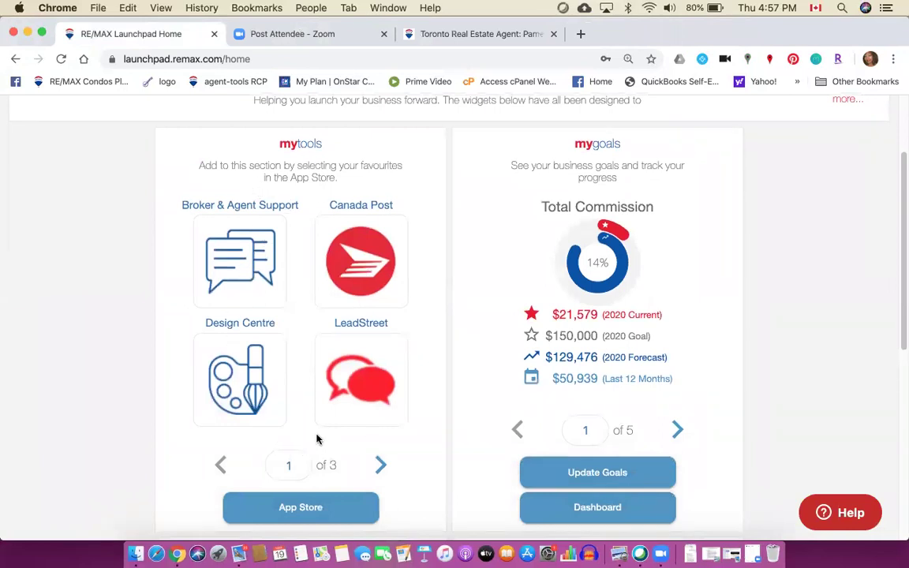
pyautogui.click(302, 511)
# - Try favouriting RE/MAX Cares, then mark Make Your Own Commercial as a favourite
pyautogui.scroll(-3, 381, 339)
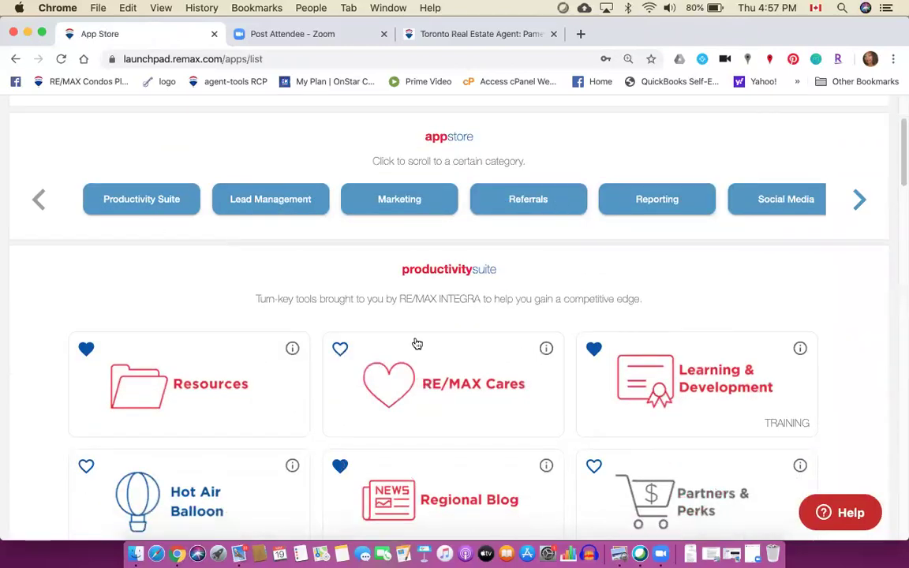
pyautogui.scroll(-2, 402, 357)
pyautogui.scroll(-1, 403, 357)
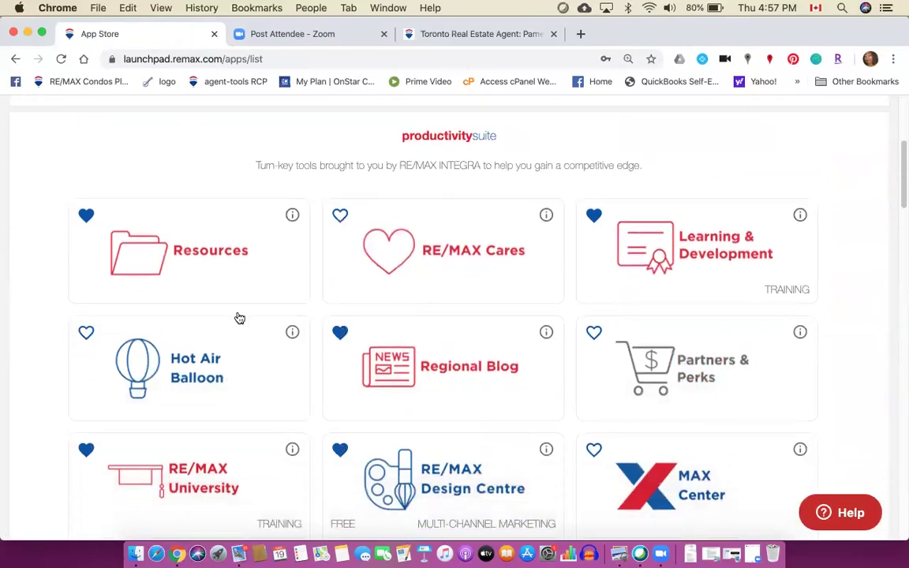
pyautogui.click(340, 217)
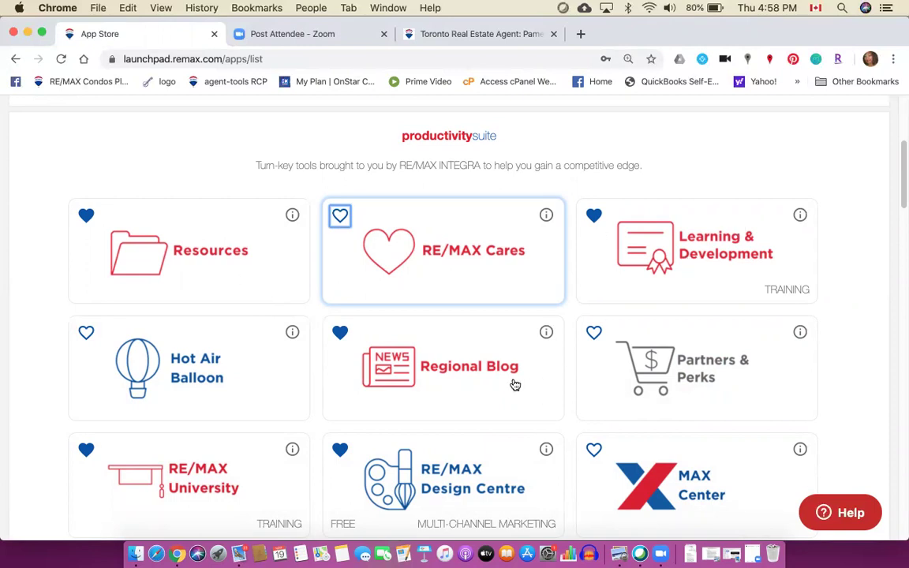
pyautogui.scroll(-3, 514, 384)
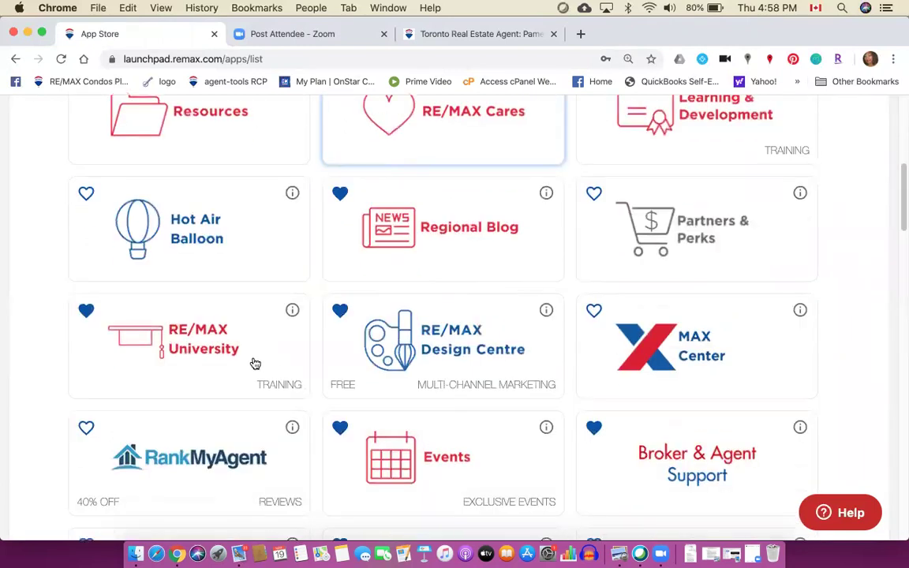
pyautogui.scroll(-5, 440, 357)
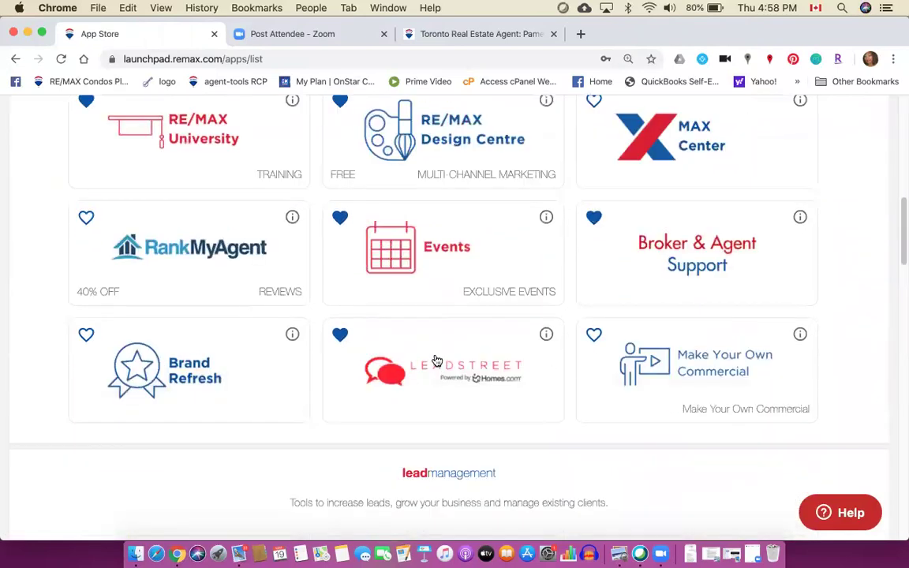
pyautogui.click(594, 338)
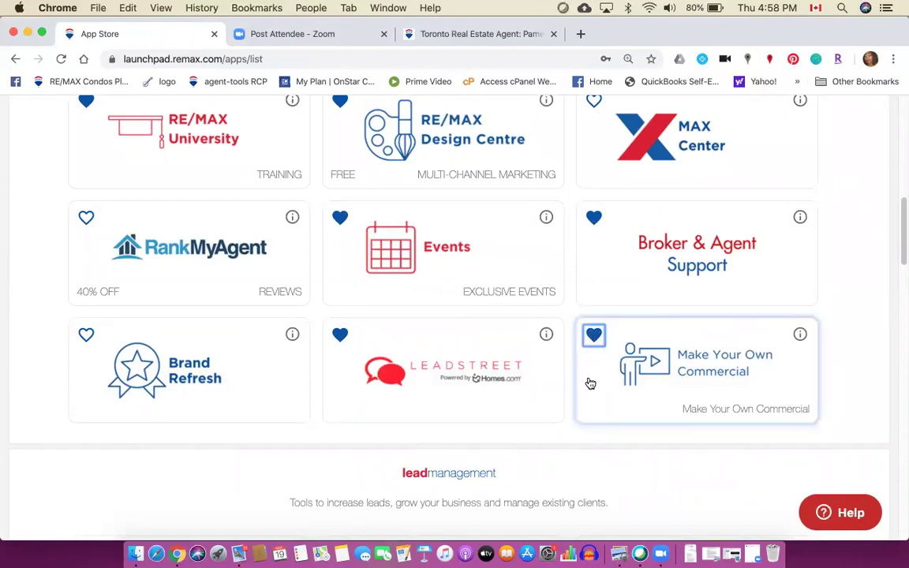
# - Scroll through the App Store categories to confirm the favourited apps, including Leadstreet and Make Your Own Commercial
pyautogui.scroll(-1, 590, 384)
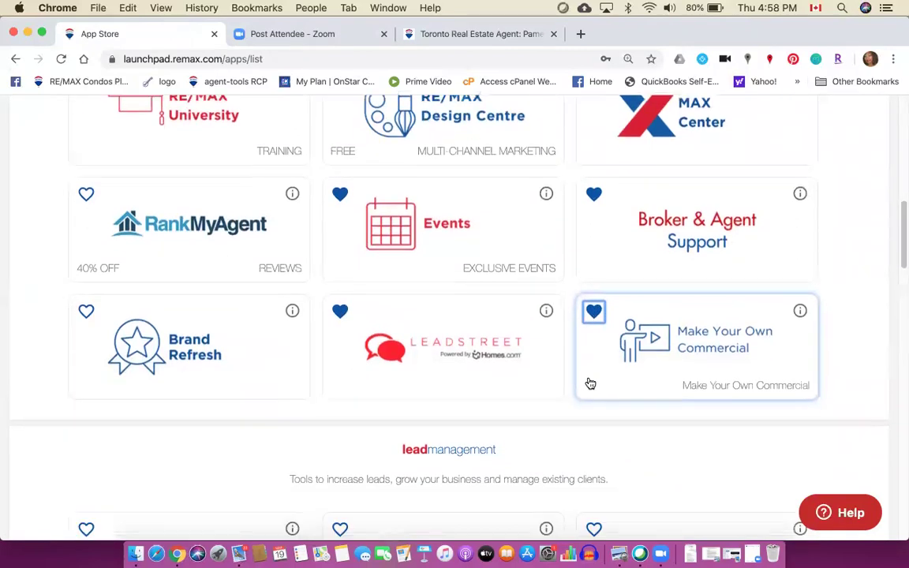
pyautogui.scroll(-4, 591, 384)
pyautogui.scroll(-3, 591, 384)
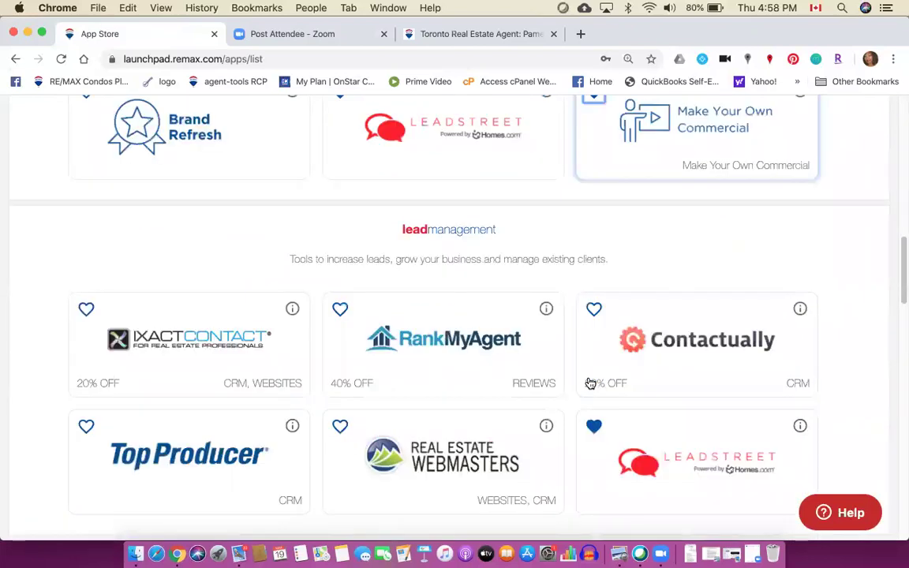
pyautogui.scroll(5, 590, 384)
pyautogui.scroll(-5, 591, 383)
pyautogui.scroll(-1, 591, 384)
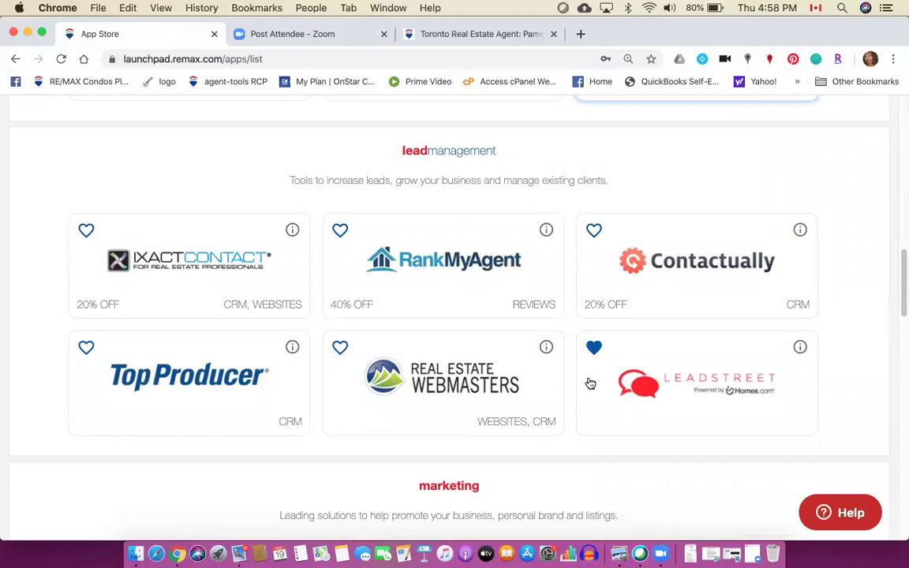
pyautogui.scroll(6, 590, 383)
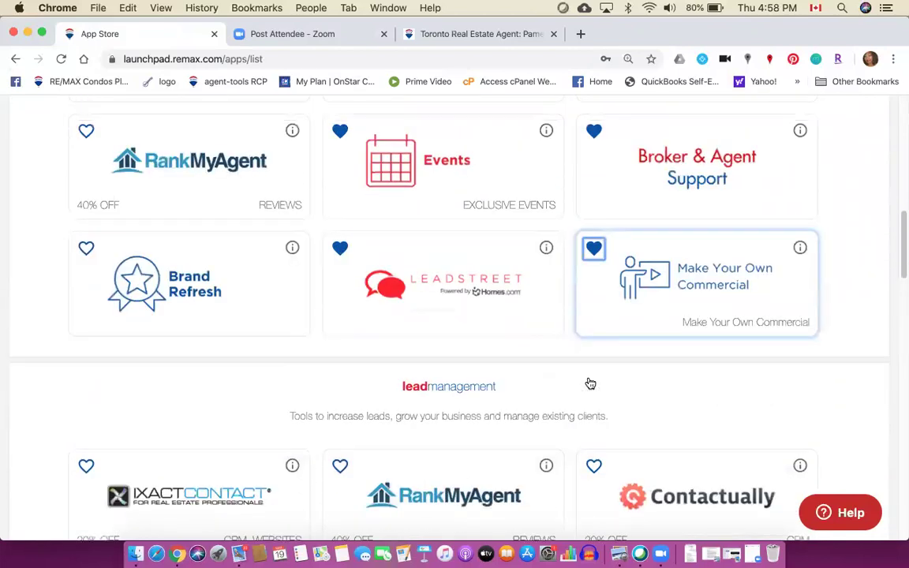
pyautogui.scroll(-6, 590, 384)
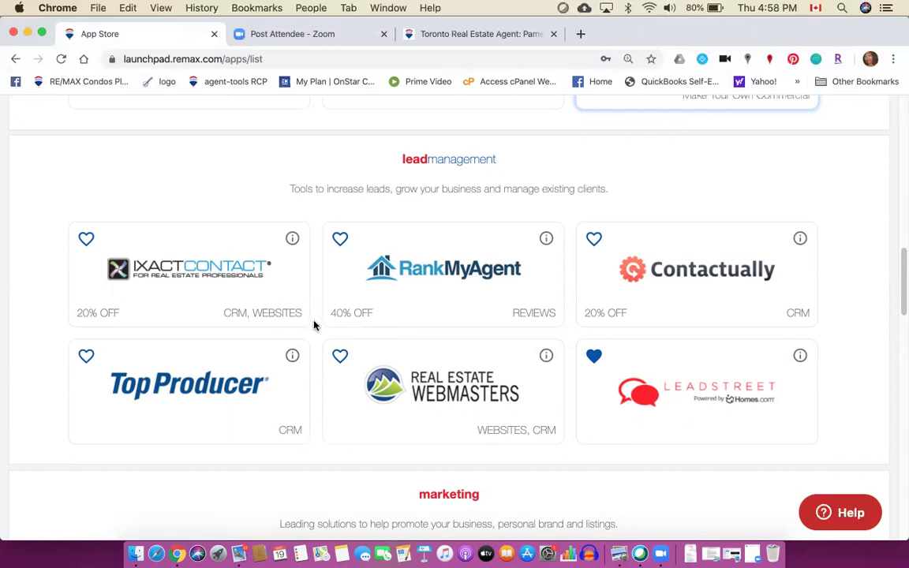
pyautogui.scroll(-5, 315, 326)
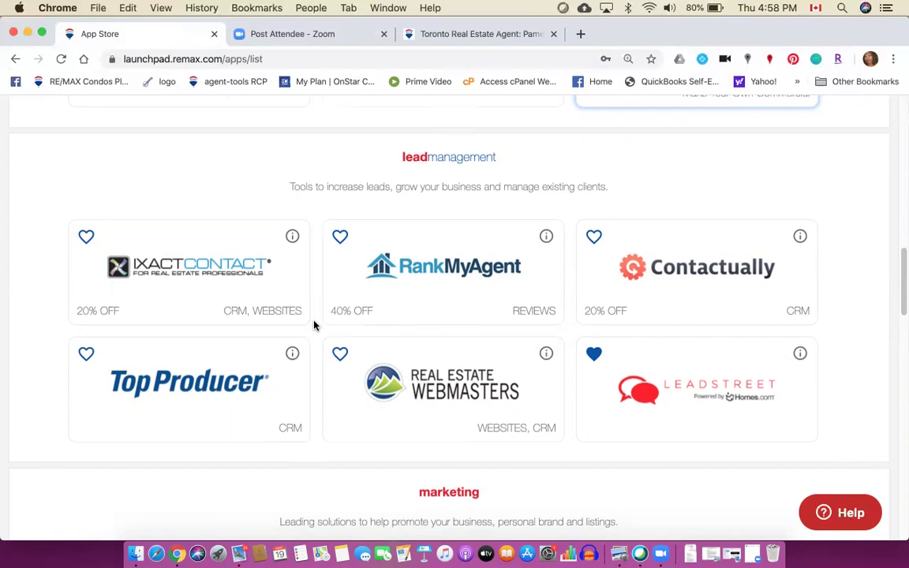
pyautogui.scroll(-3, 314, 325)
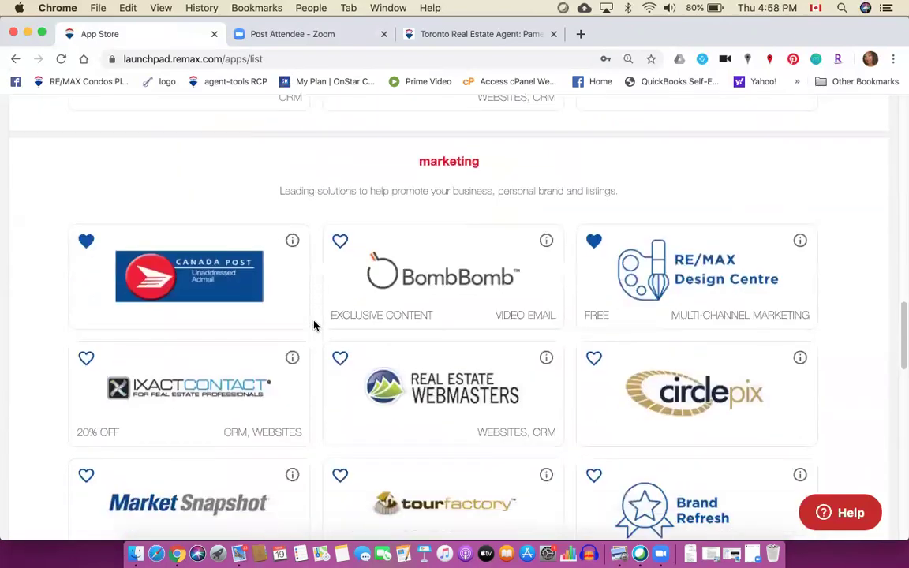
pyautogui.scroll(-1, 314, 325)
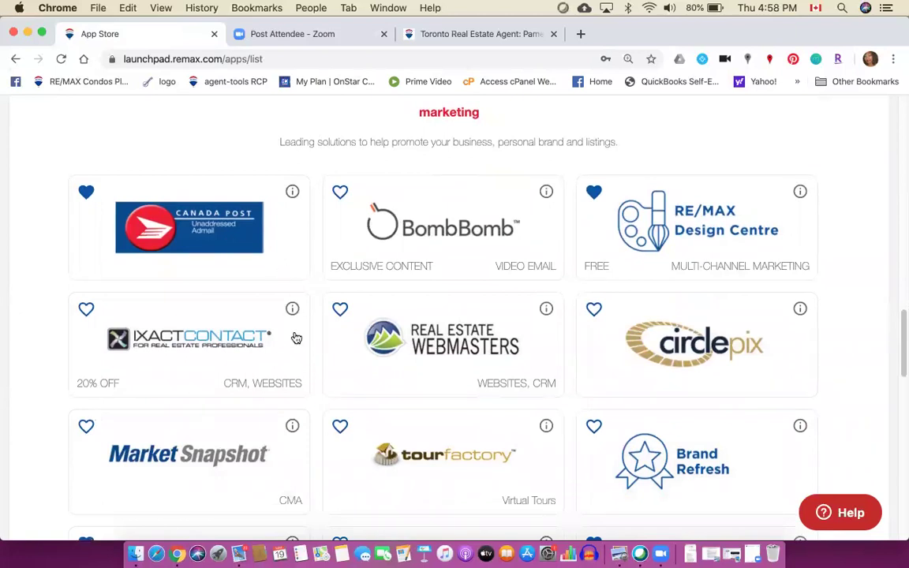
pyautogui.scroll(-1, 296, 338)
pyautogui.scroll(2, 310, 270)
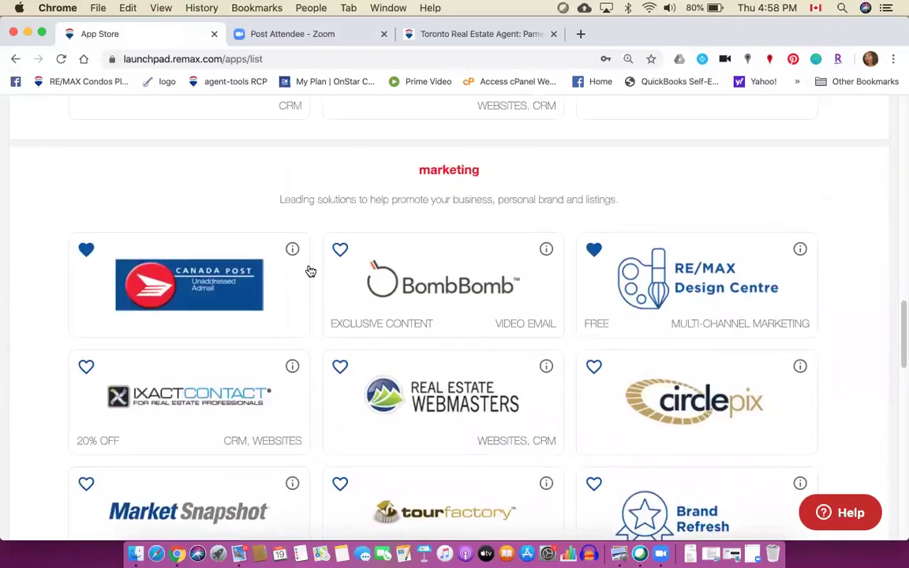
pyautogui.scroll(-6, 311, 272)
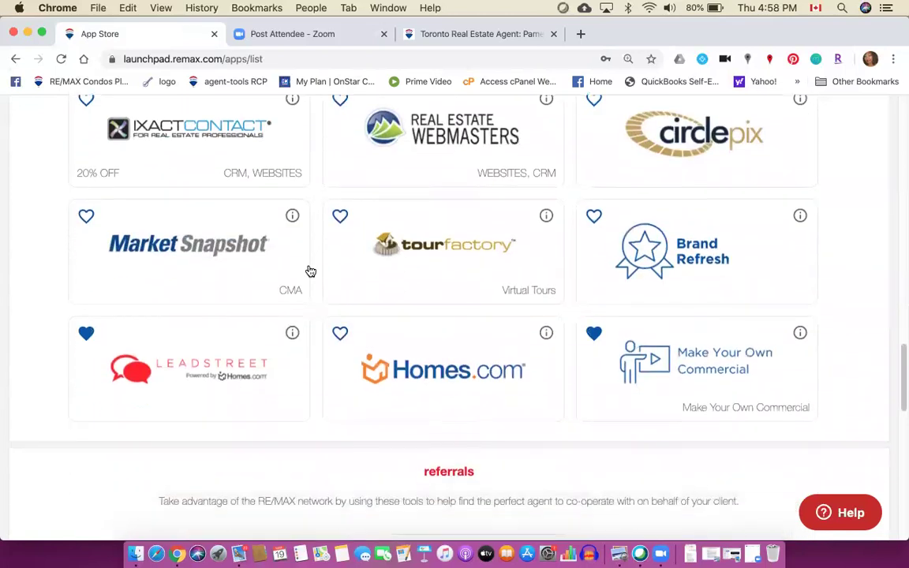
pyautogui.scroll(-3, 309, 271)
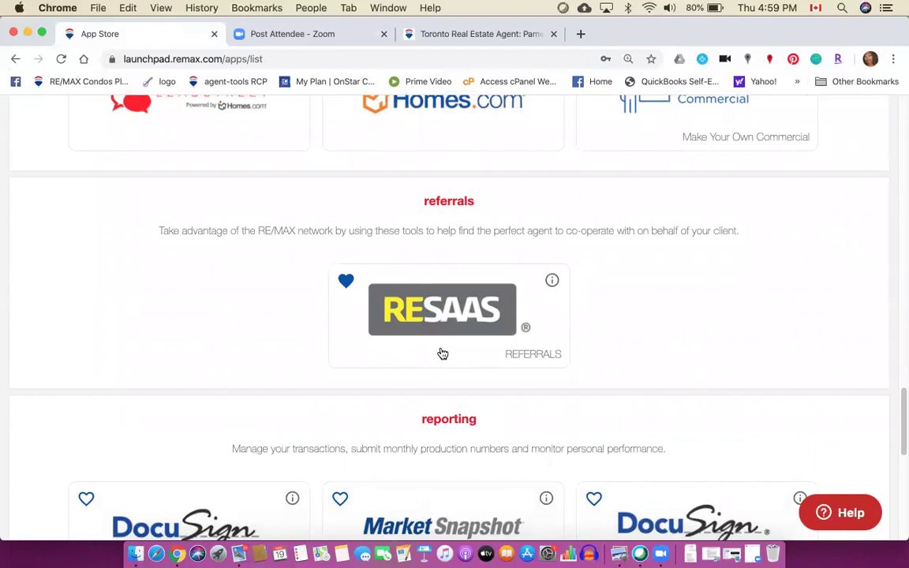
pyautogui.scroll(-1, 434, 349)
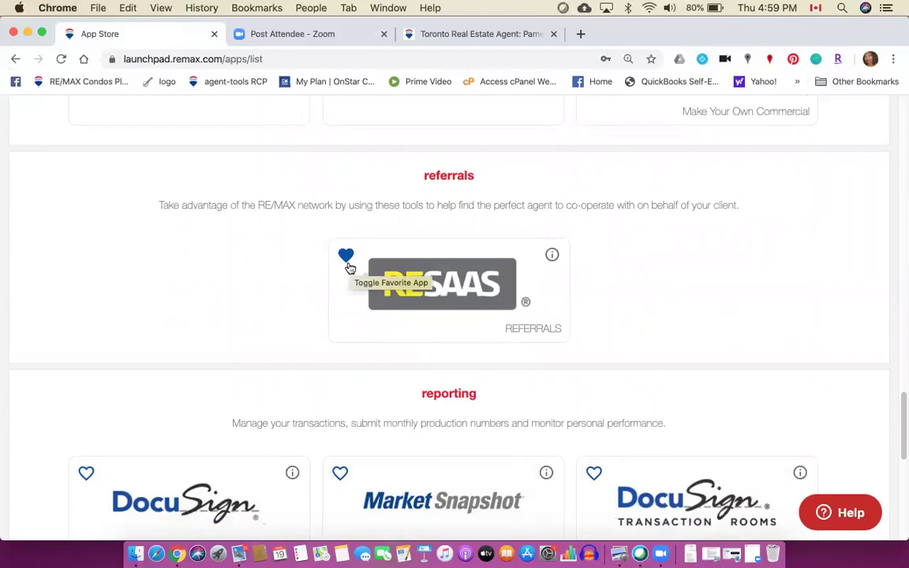
pyautogui.scroll(-5, 345, 296)
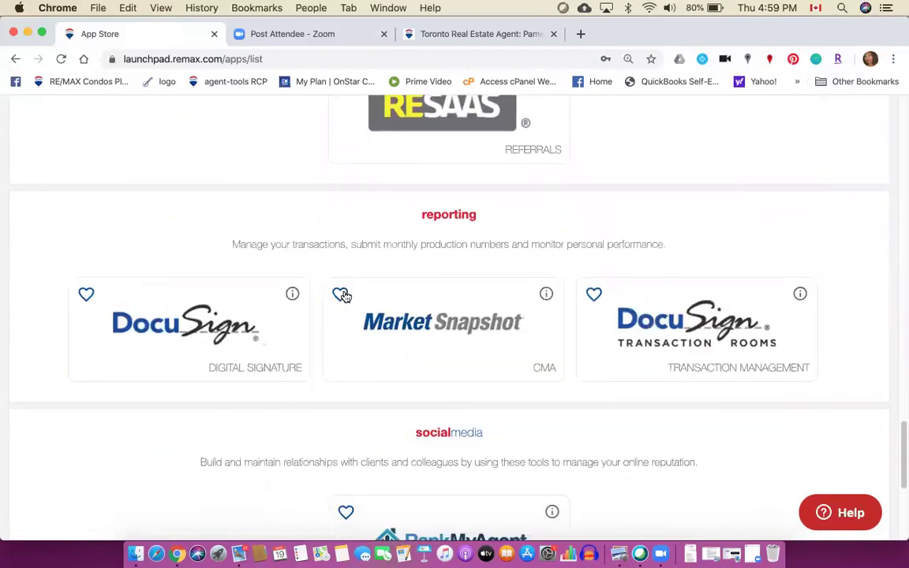
pyautogui.scroll(-2, 345, 296)
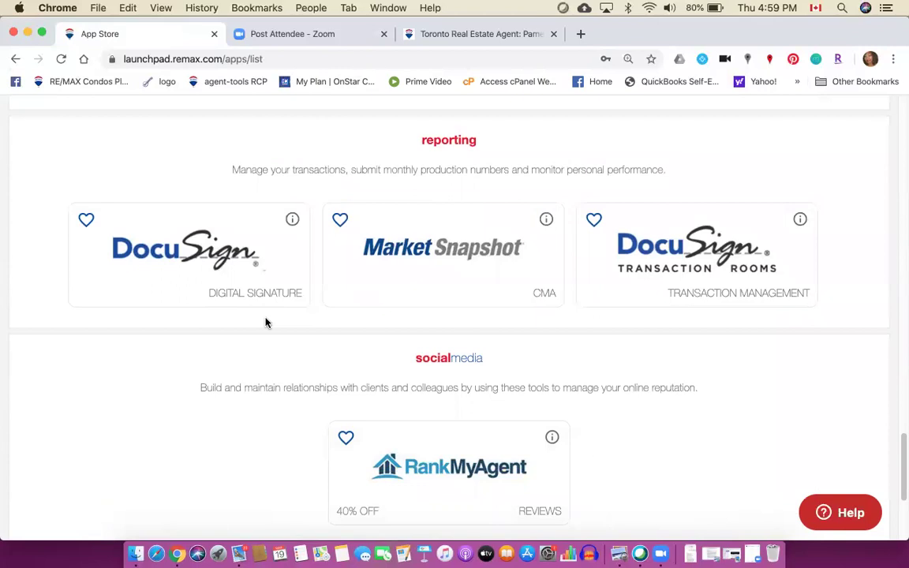
pyautogui.scroll(-2, 264, 353)
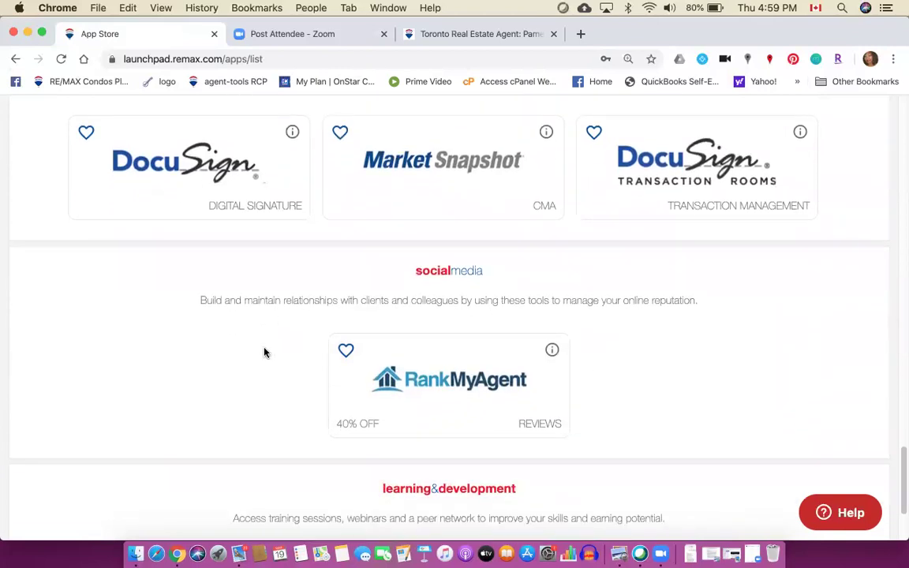
pyautogui.scroll(-3, 265, 353)
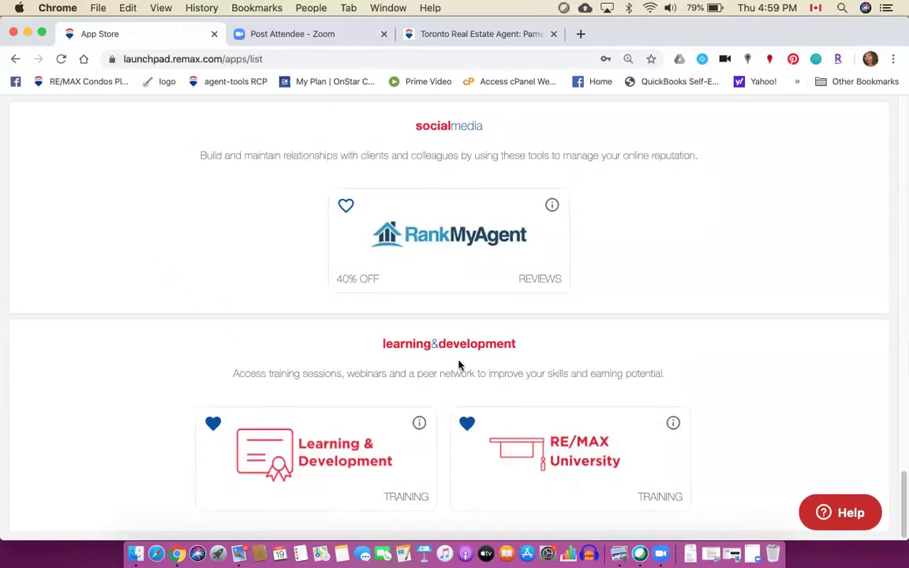
pyautogui.scroll(15, 532, 286)
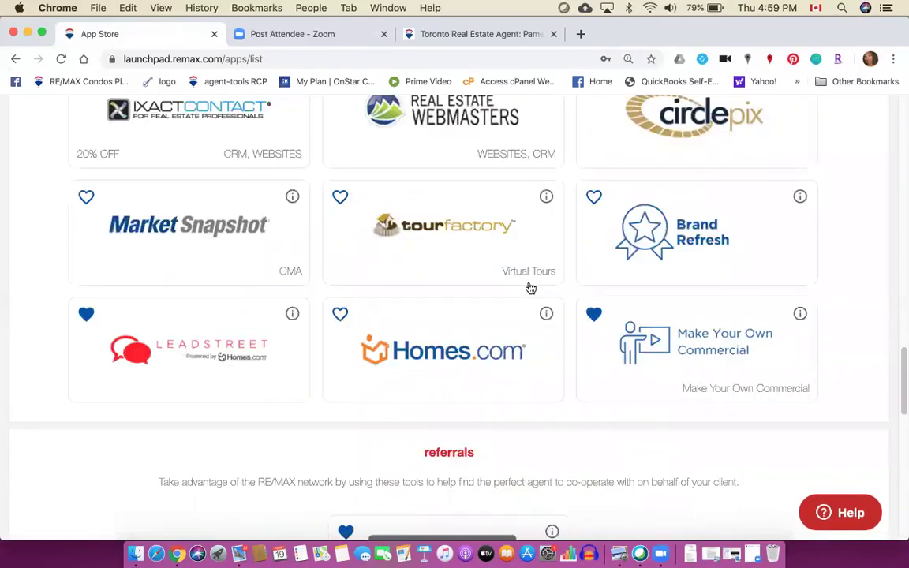
pyautogui.scroll(3, 450, 187)
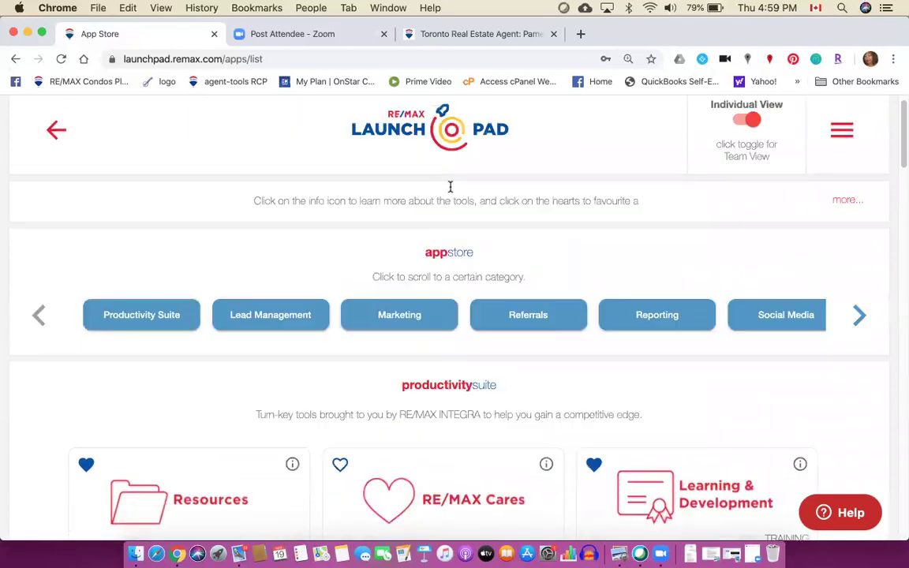
# - Return to the home dashboard and page through My Tools pages 1–3 and back
pyautogui.click(55, 130)
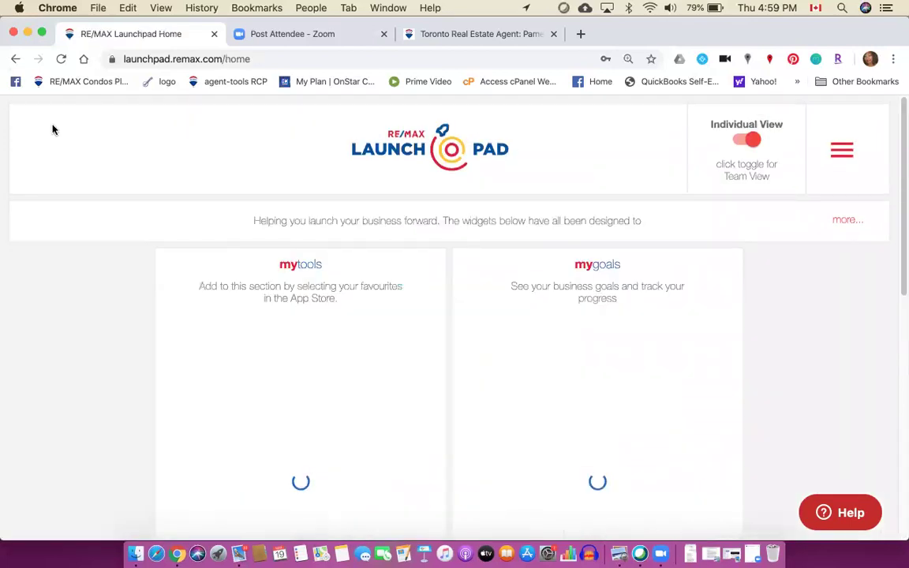
pyautogui.scroll(-2, 184, 356)
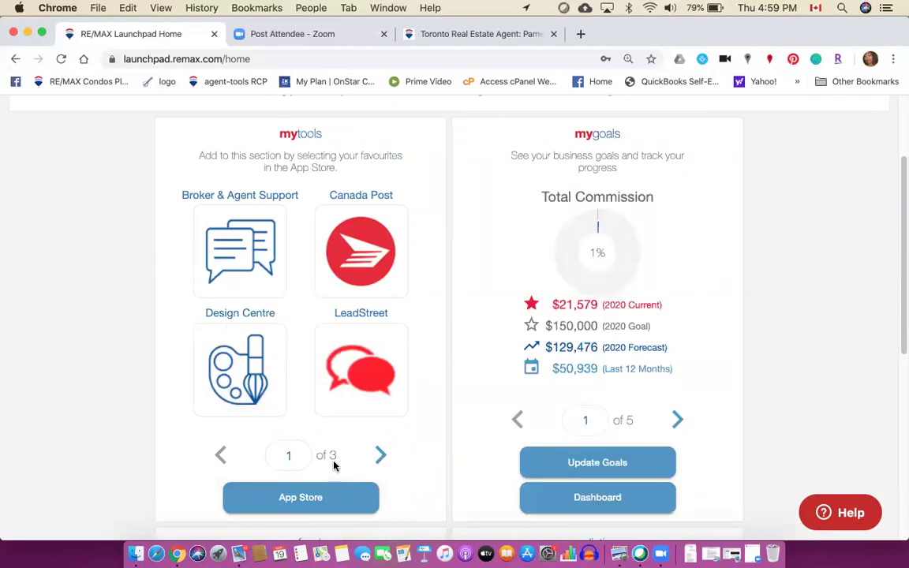
pyautogui.click(381, 457)
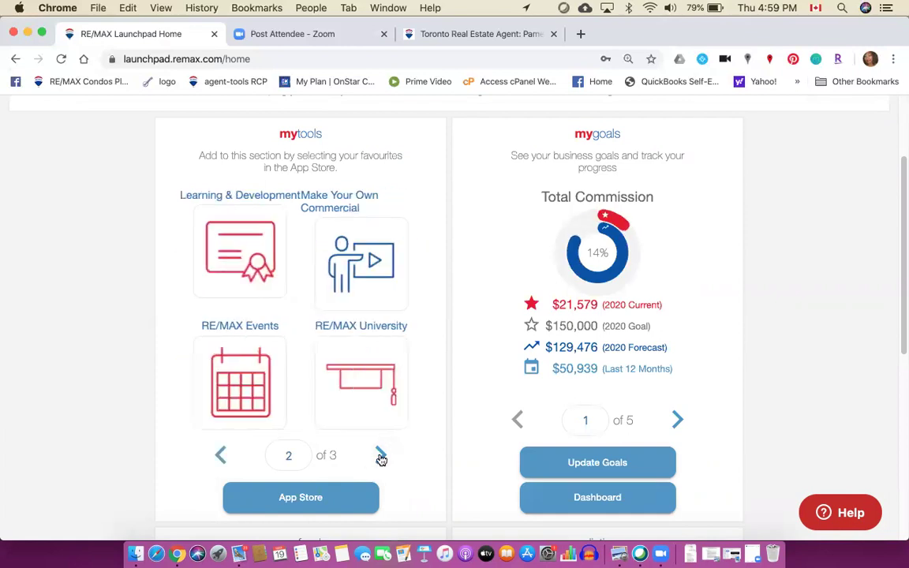
pyautogui.click(382, 457)
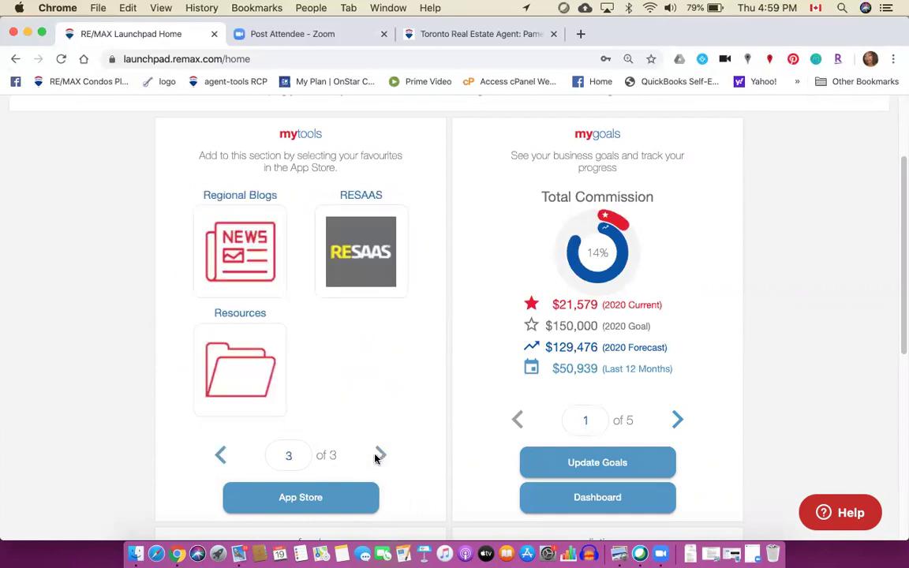
pyautogui.click(222, 459)
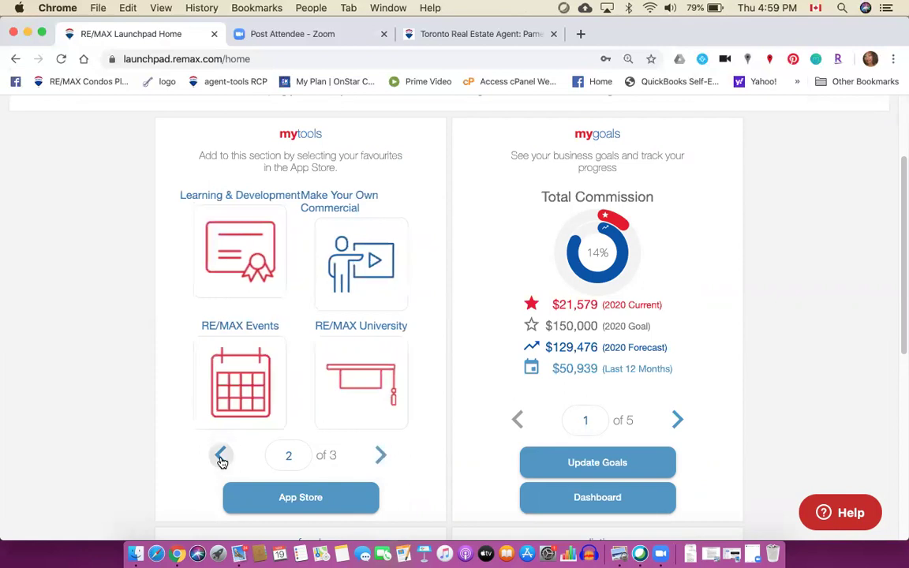
pyautogui.click(221, 461)
# - Page through the myfeed news posts to the fourth page
pyautogui.scroll(-6, 166, 454)
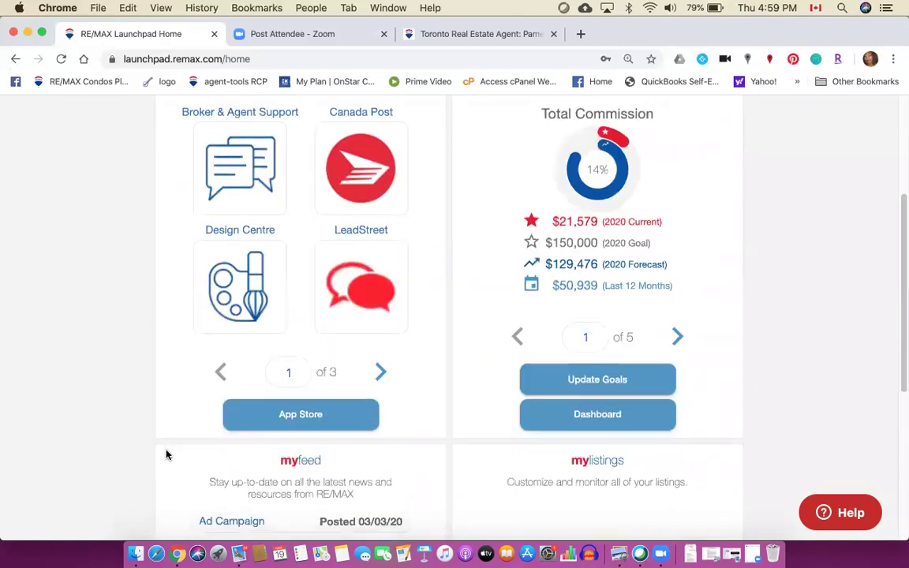
pyautogui.scroll(-4, 167, 455)
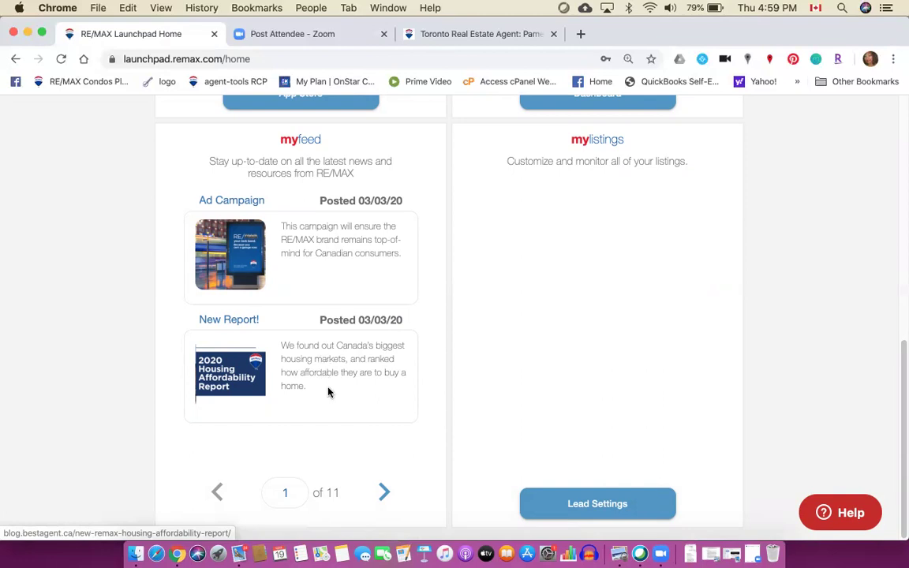
pyautogui.click(385, 494)
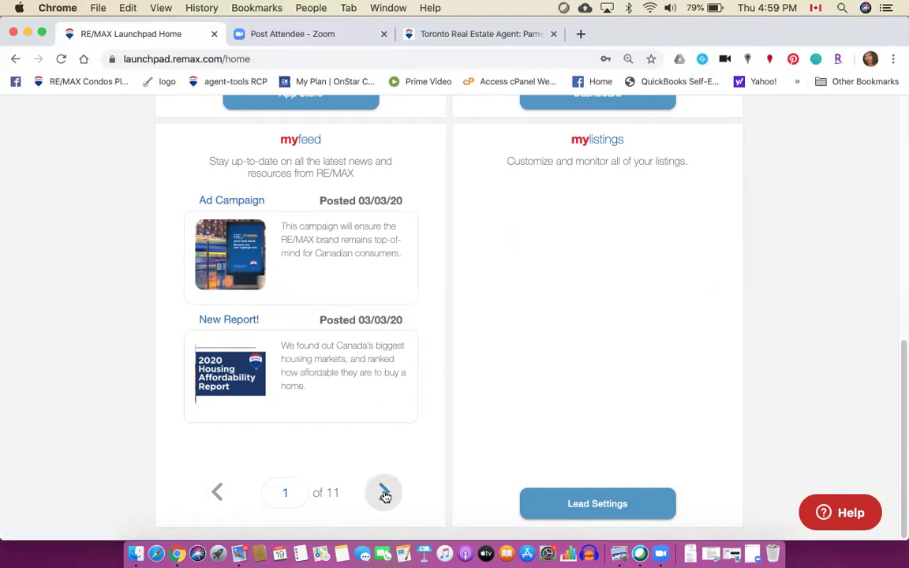
pyautogui.click(385, 493)
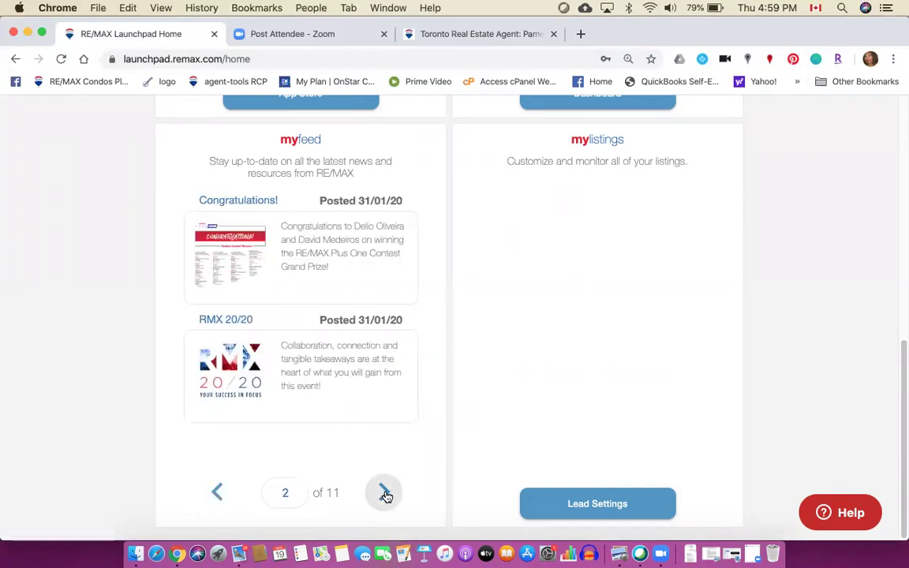
pyautogui.click(384, 493)
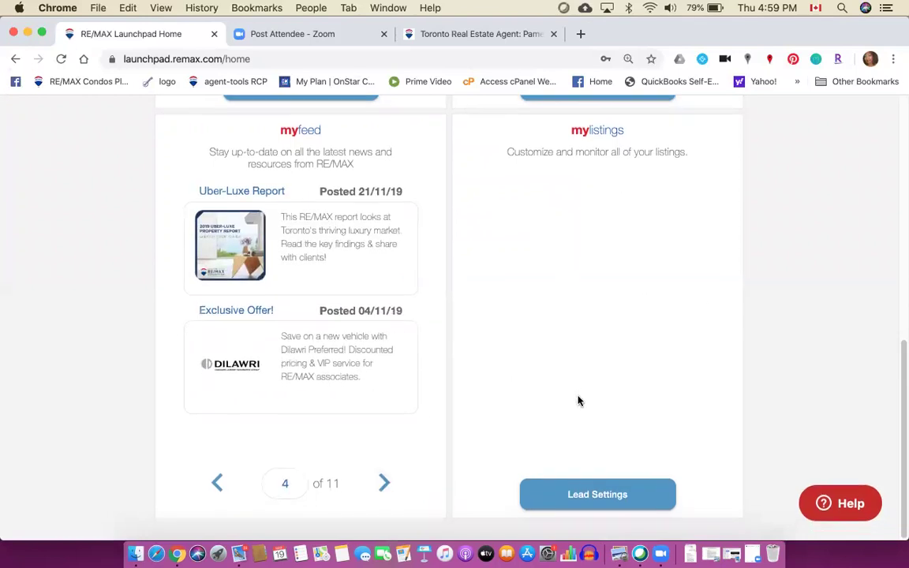
pyautogui.scroll(3, 578, 401)
pyautogui.scroll(10, 577, 401)
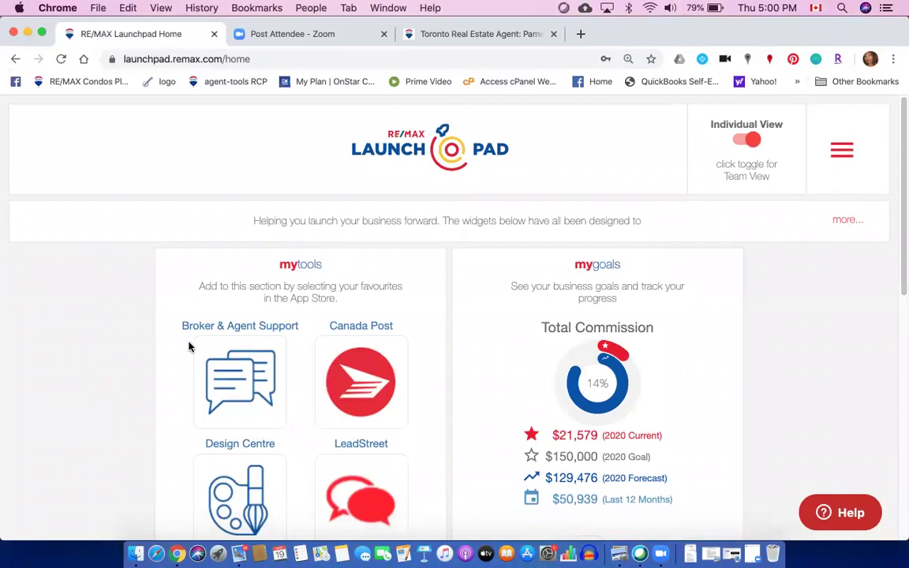
# - Scroll down the home dashboard toward the My Tools widget
pyautogui.scroll(-2, 139, 406)
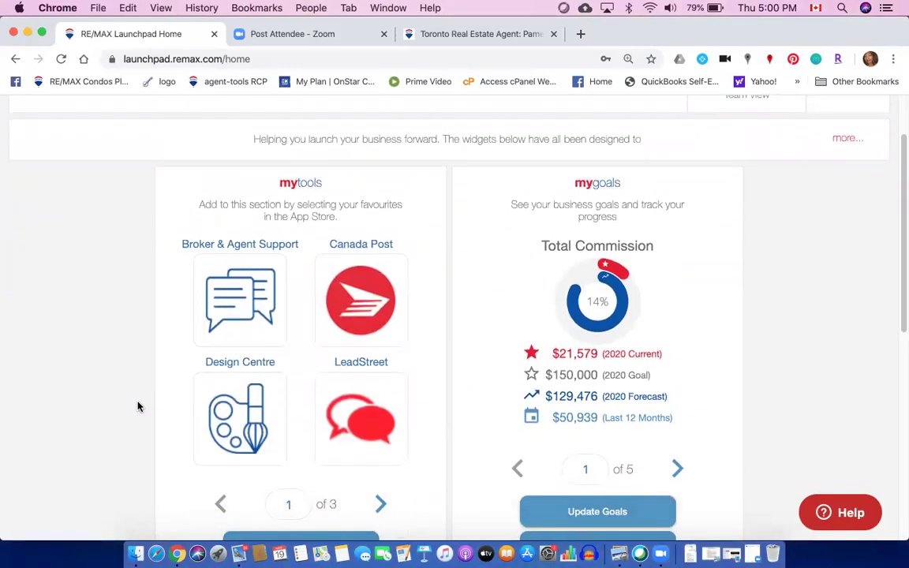
pyautogui.scroll(-2, 138, 406)
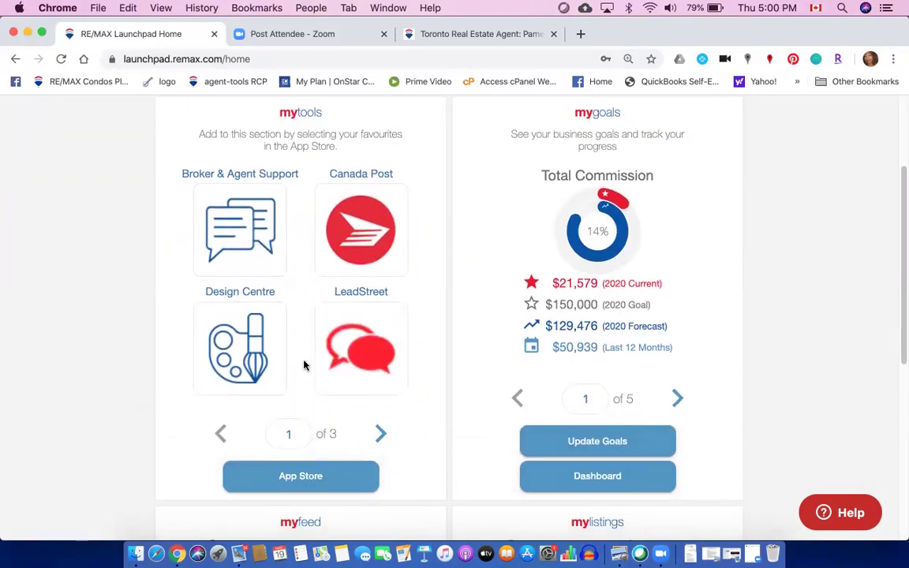